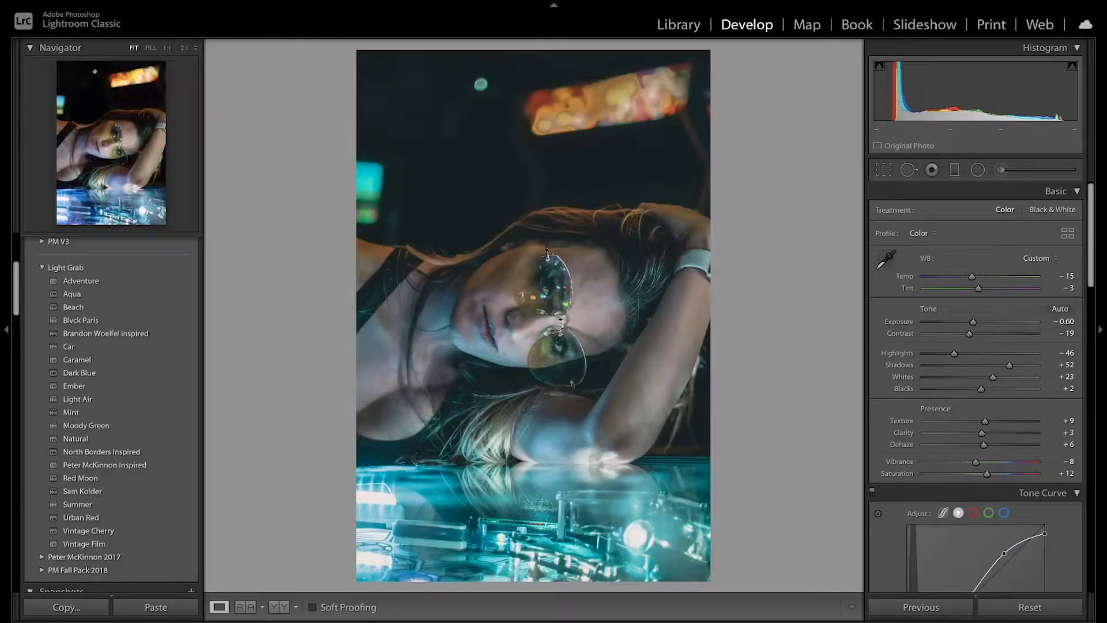
# Step: Reset the photo's develop settings, then set Temp to −16, Tint to +4, Exposure to −0.55 and Contrast to −19
pyautogui.hotkey('ctrl', 'shift', 'r')
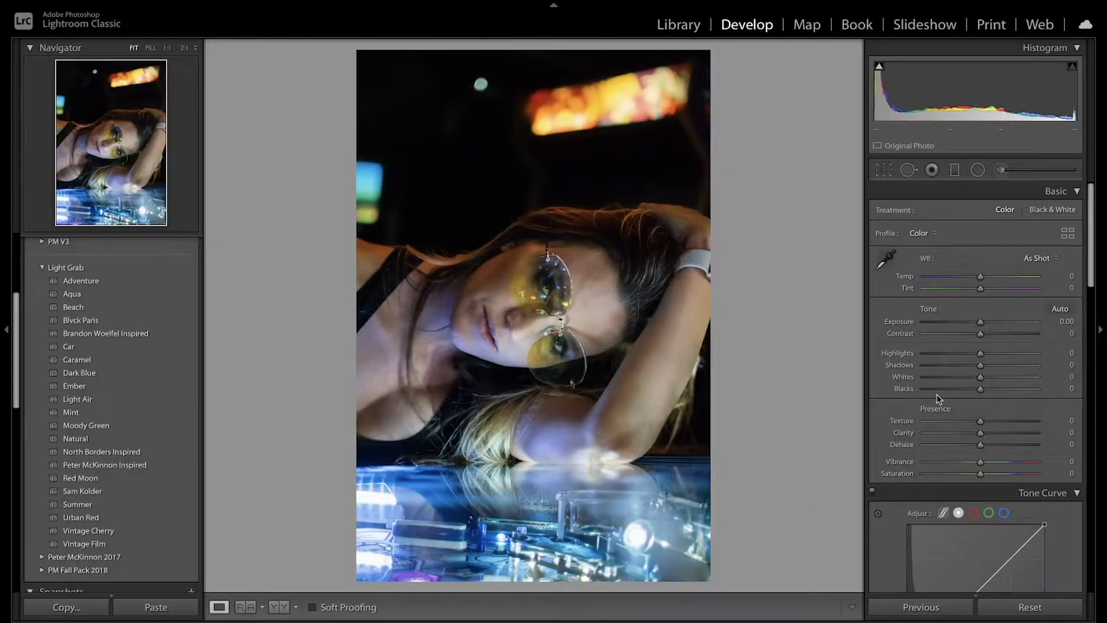
pyautogui.moveTo(981, 277); pyautogui.dragTo(972, 281)
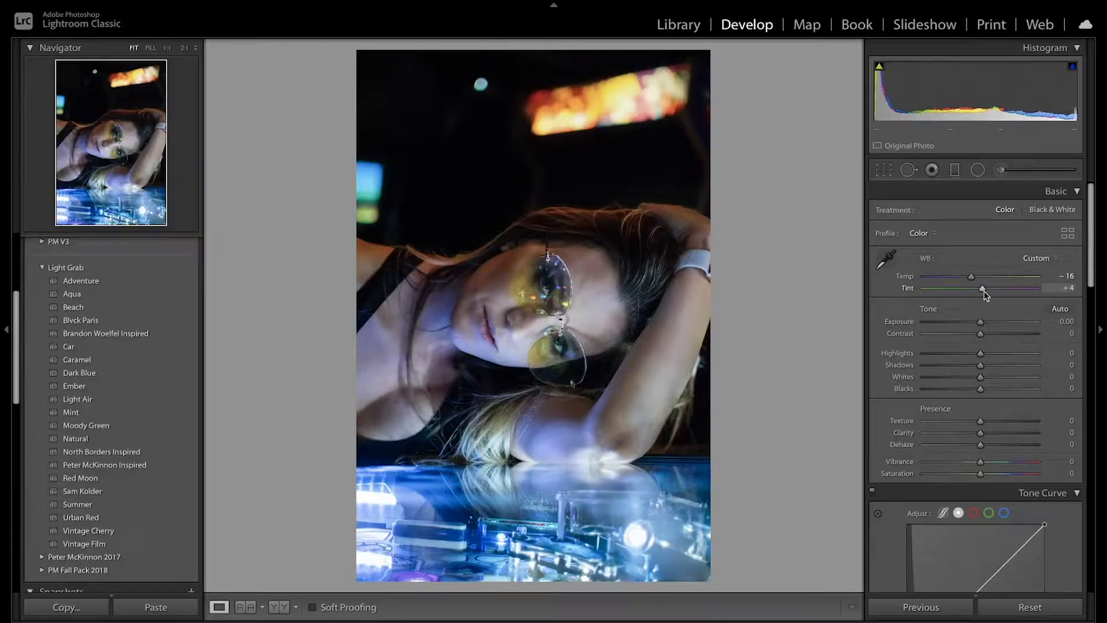
pyautogui.moveTo(983, 324); pyautogui.dragTo(975, 324)
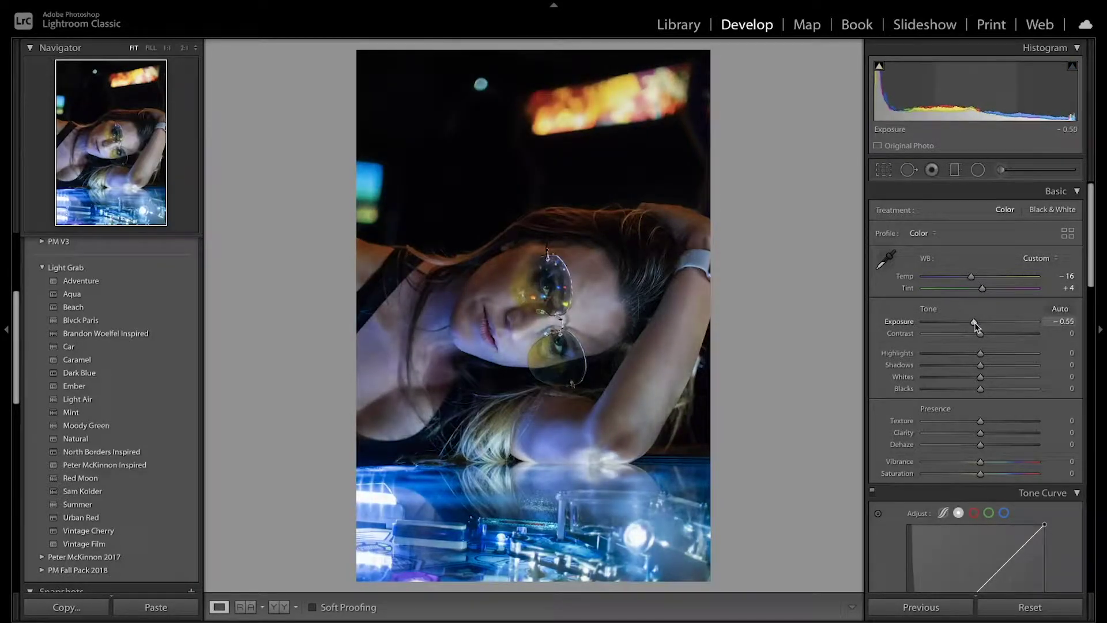
pyautogui.moveTo(980, 334); pyautogui.dragTo(972, 336)
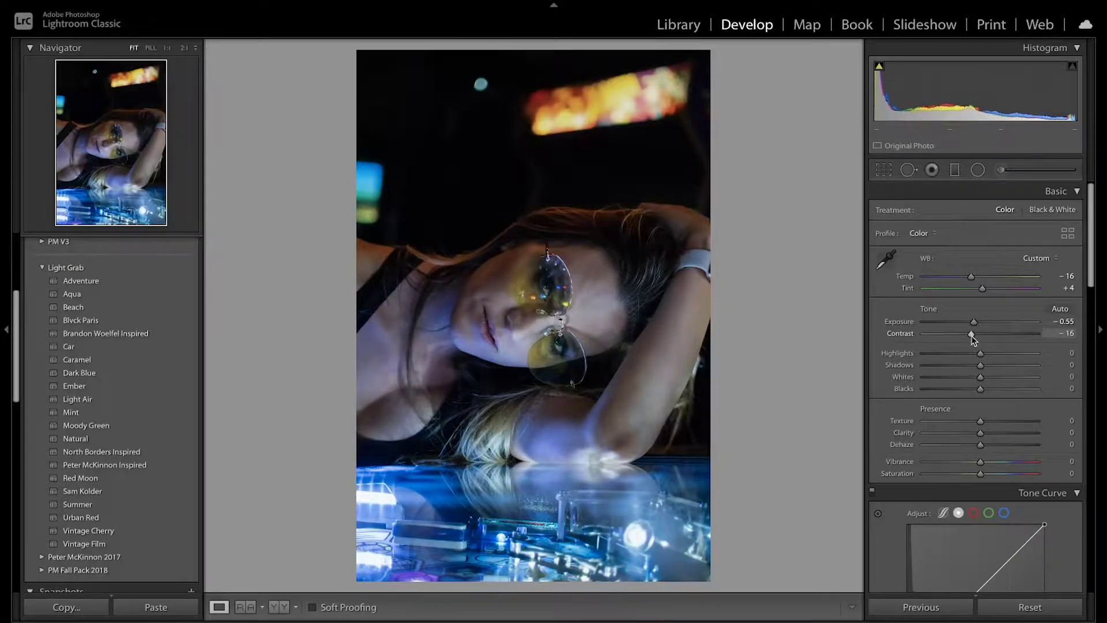
pyautogui.moveTo(972, 339); pyautogui.dragTo(971, 340)
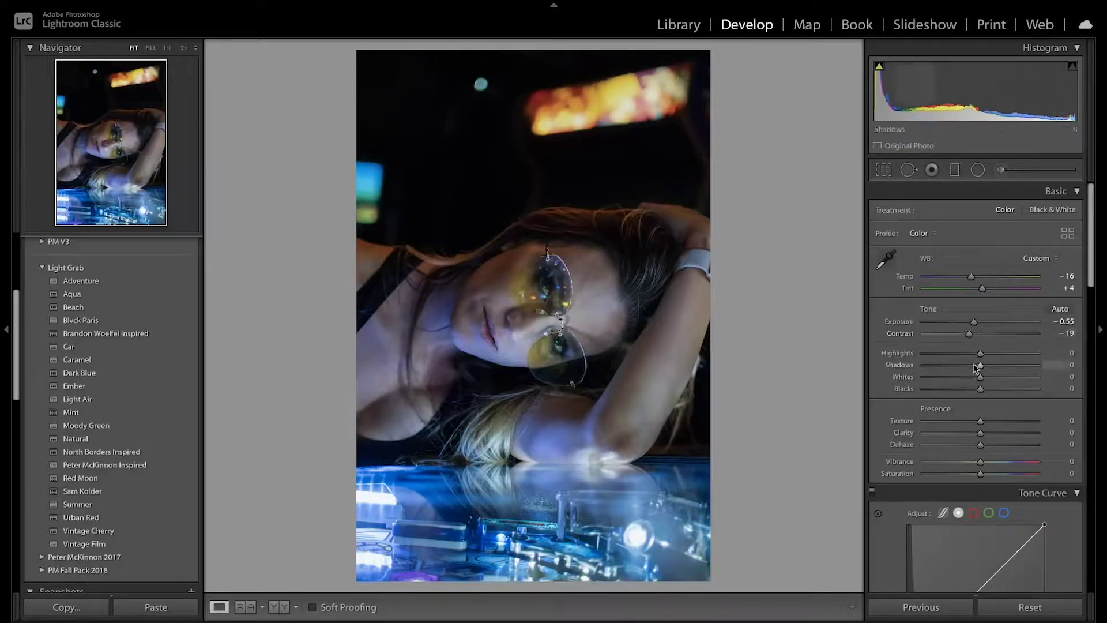
# Step: Set Highlights −52, Shadows +40, Whites +24, Blacks +13, Texture +6, Clarity +8, Dehaze +7, Vibrance −8 and Saturation +13, and compare with the original
pyautogui.moveTo(981, 354); pyautogui.dragTo(1003, 368)
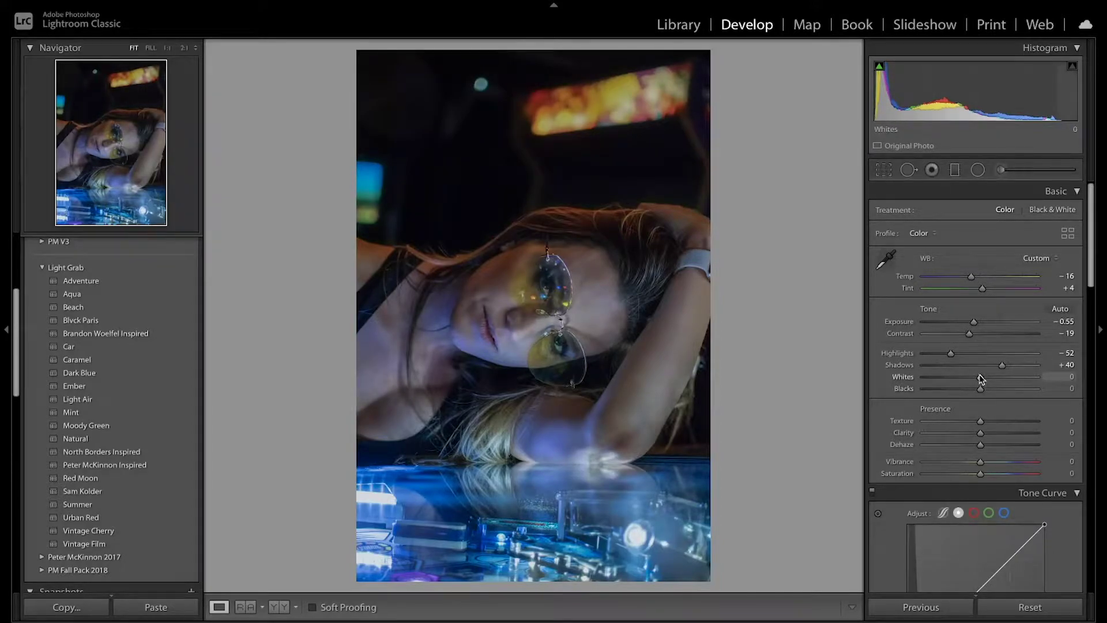
pyautogui.moveTo(982, 379); pyautogui.dragTo(988, 450)
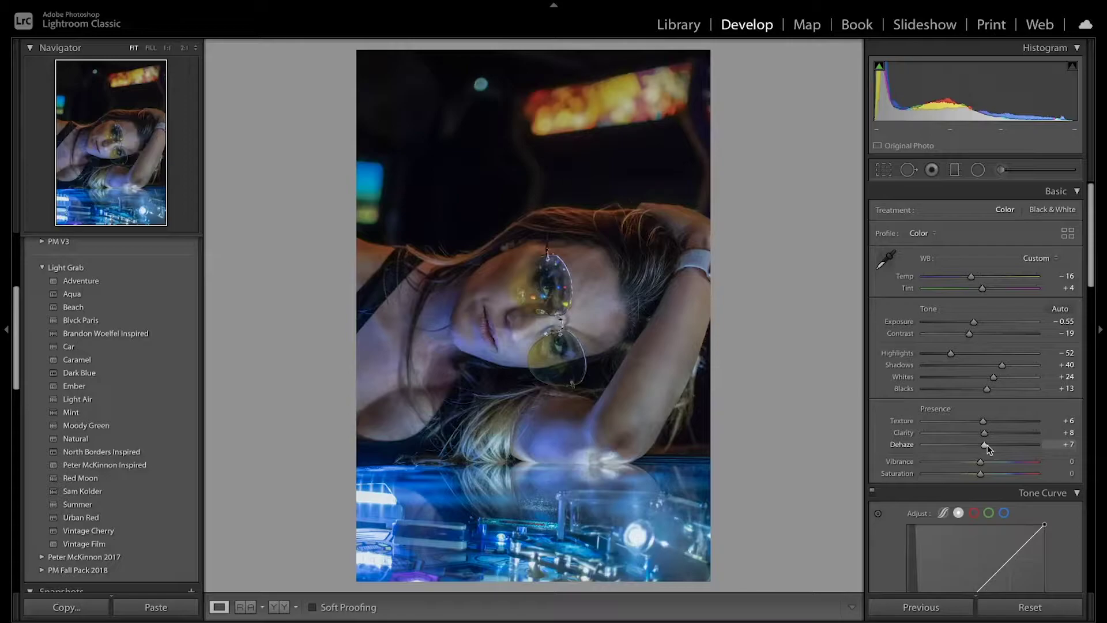
pyautogui.moveTo(980, 461); pyautogui.dragTo(989, 478)
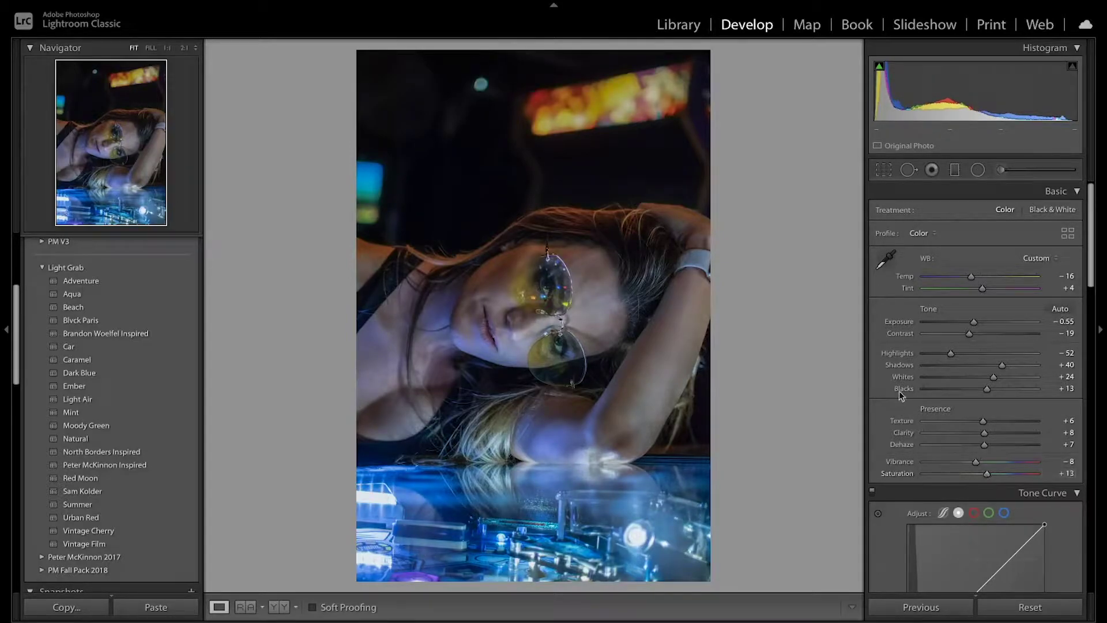
pyautogui.press('\\')
pyautogui.press('\\')
# Step: Shape the tone curve into an S with three points: shadows at 41/33, slightly raised midtones and highlights at 177/207
pyautogui.scroll(-5, 901, 394)
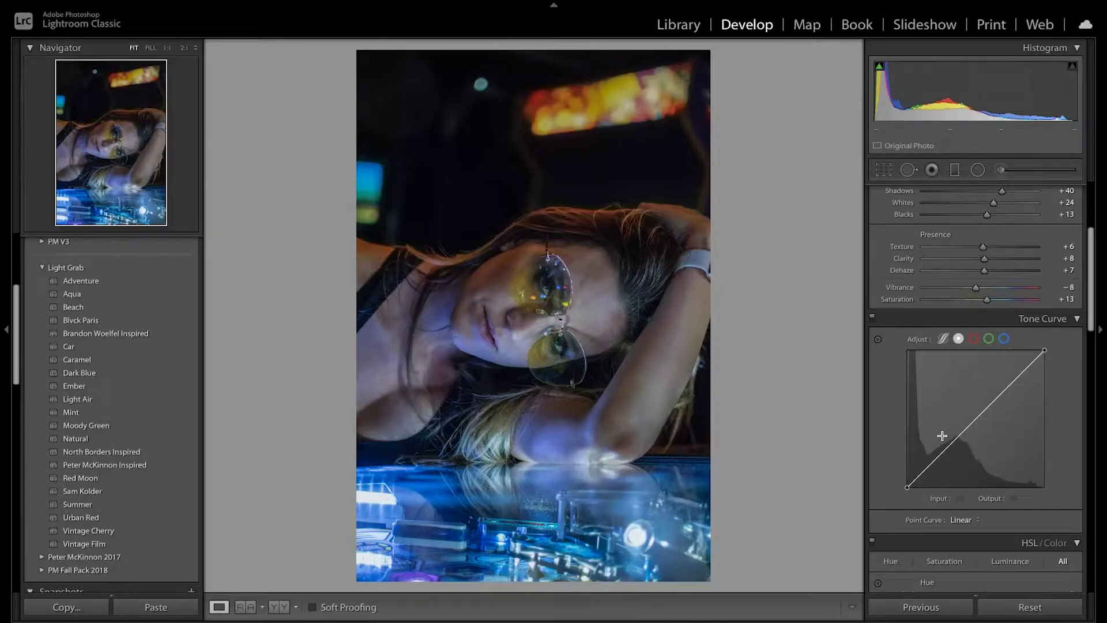
pyautogui.click(940, 453)
pyautogui.click(975, 418)
pyautogui.click(1008, 382)
pyautogui.moveTo(940, 453); pyautogui.dragTo(928, 470)
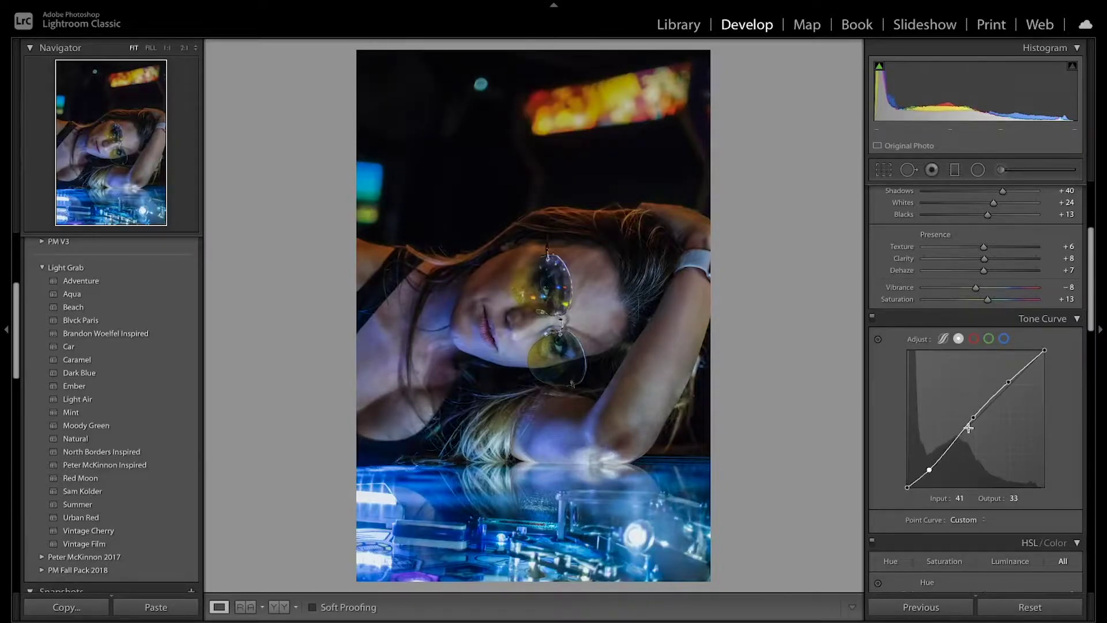
pyautogui.moveTo(974, 420); pyautogui.dragTo(971, 415)
pyautogui.moveTo(1007, 380); pyautogui.dragTo(1003, 376)
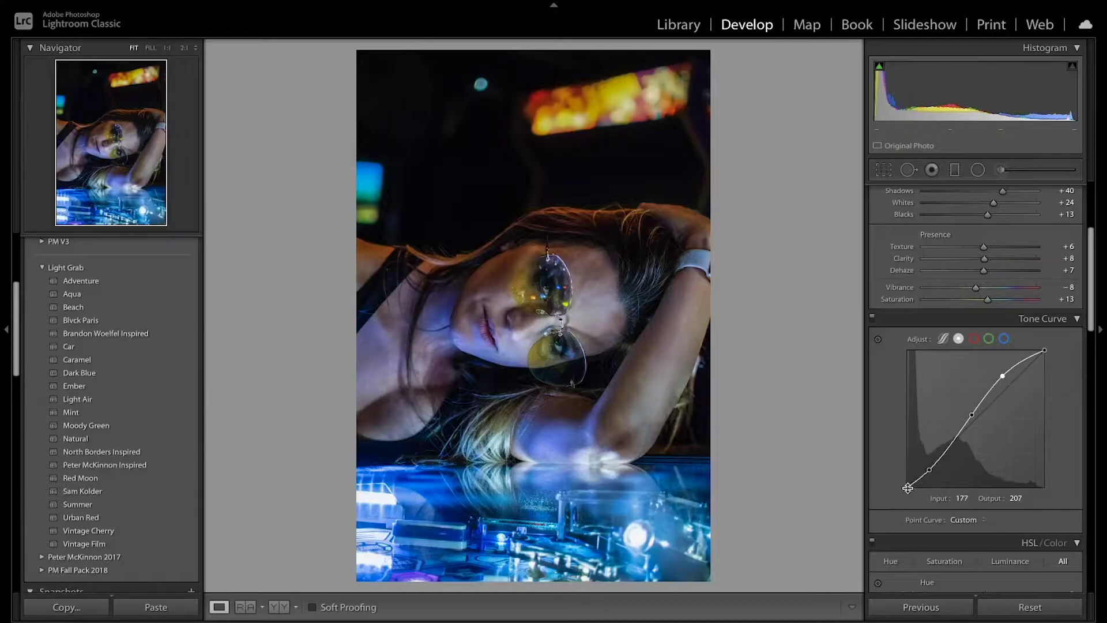
# Step: Fade the tone curve with black output 26 and white output 232, lift the shadow point slightly, and set the highlight point to 174/203
pyautogui.moveTo(906, 487); pyautogui.dragTo(903, 478)
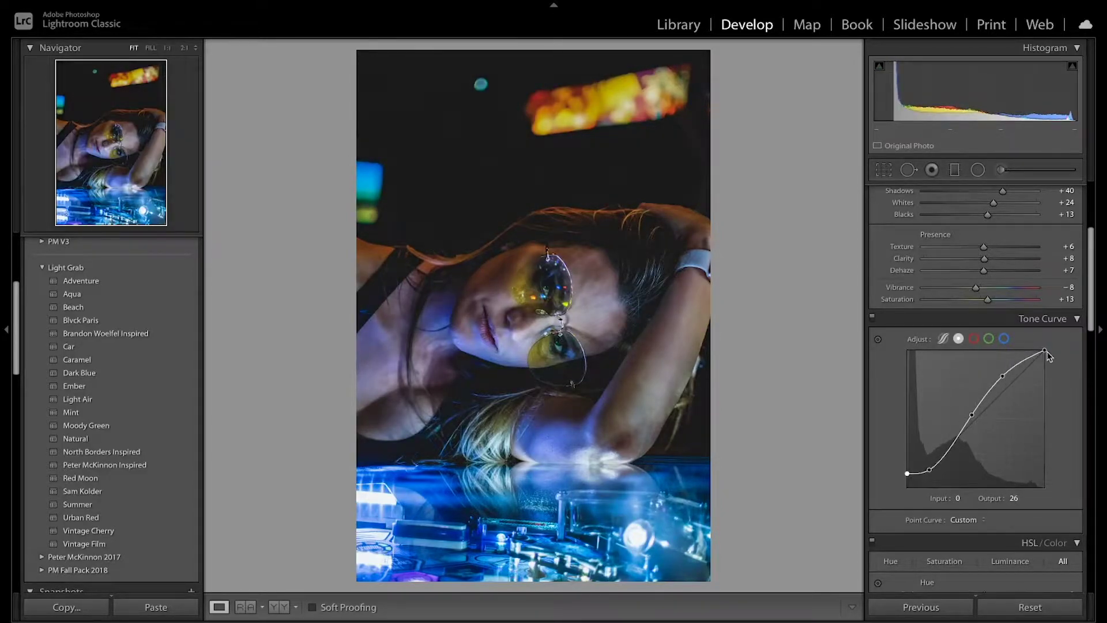
pyautogui.moveTo(1045, 350); pyautogui.dragTo(1058, 361)
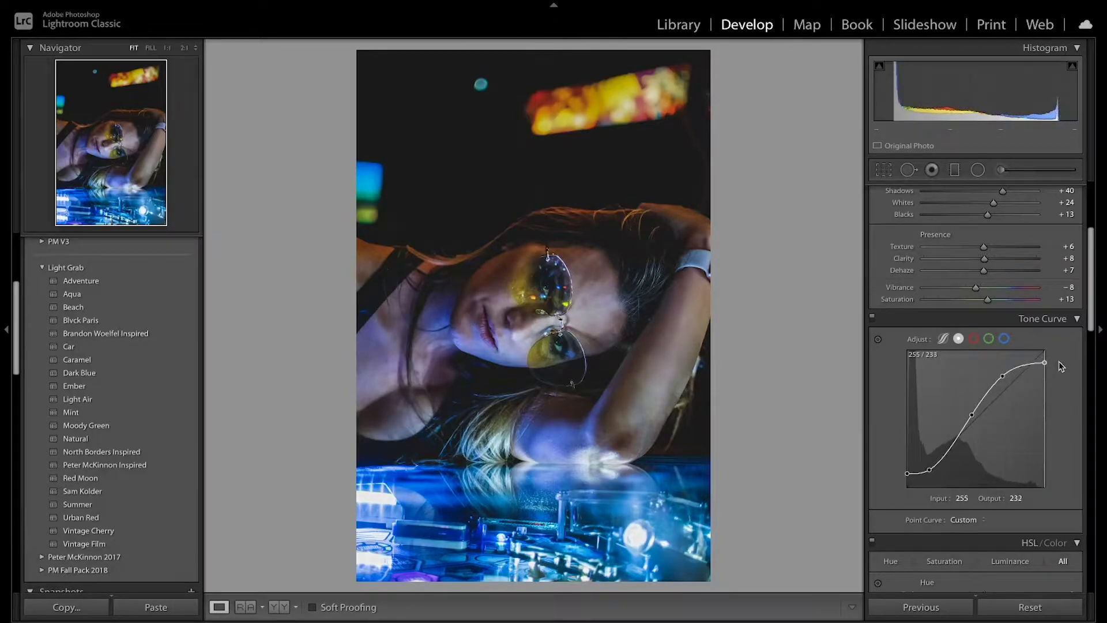
pyautogui.moveTo(929, 470); pyautogui.dragTo(931, 466)
pyautogui.moveTo(1004, 376); pyautogui.dragTo(1005, 372)
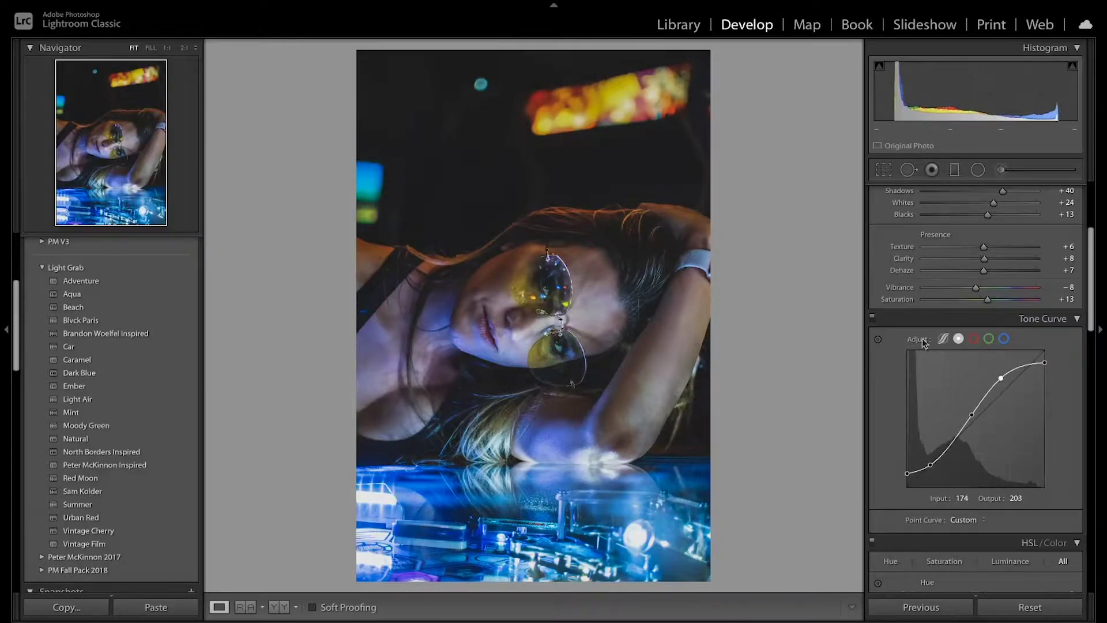
pyautogui.click(871, 318)
pyautogui.click(872, 318)
# Step: Set HSL red to hue +19, saturation −7, luminance −8 and orange to hue +41, saturation −14, luminance +8
pyautogui.scroll(-5, 917, 330)
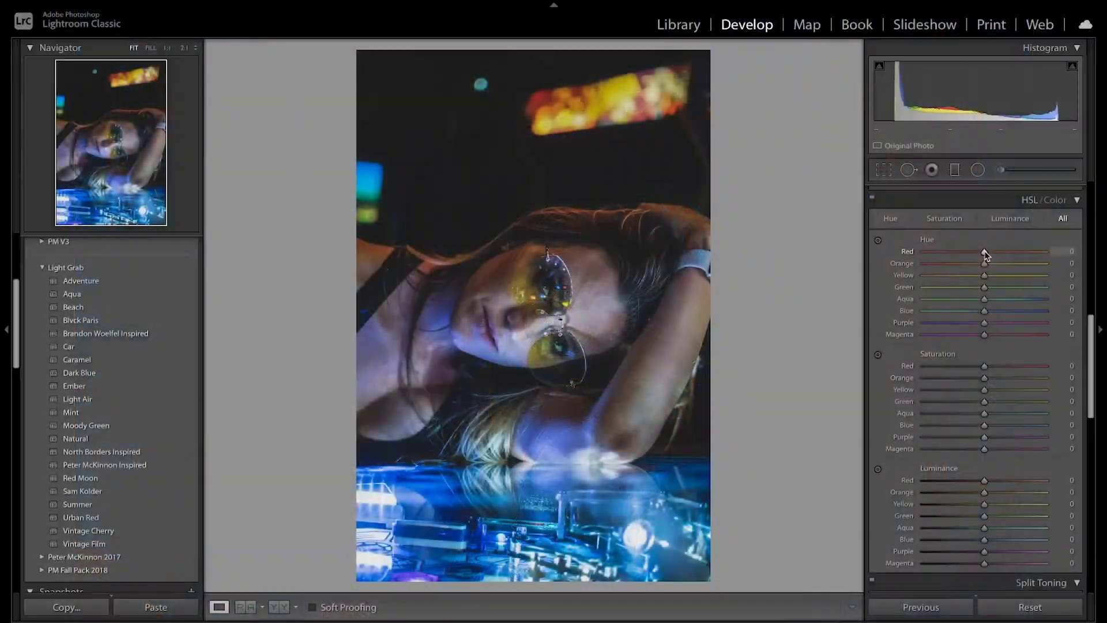
pyautogui.moveTo(985, 254); pyautogui.dragTo(1009, 266)
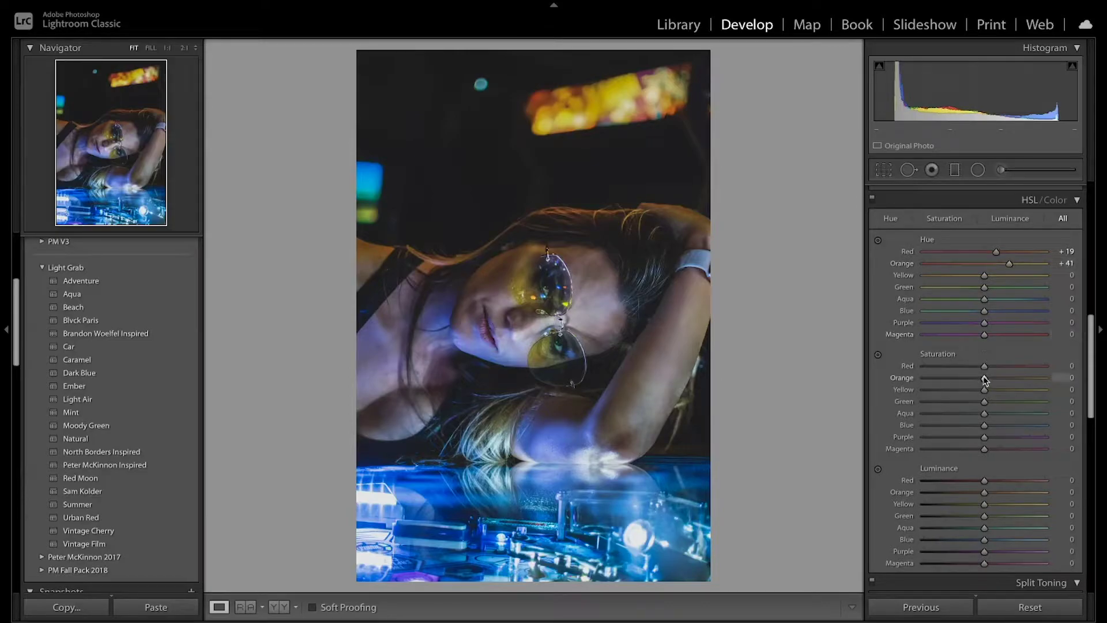
pyautogui.moveTo(985, 369); pyautogui.dragTo(975, 382)
pyautogui.moveTo(983, 480); pyautogui.dragTo(989, 496)
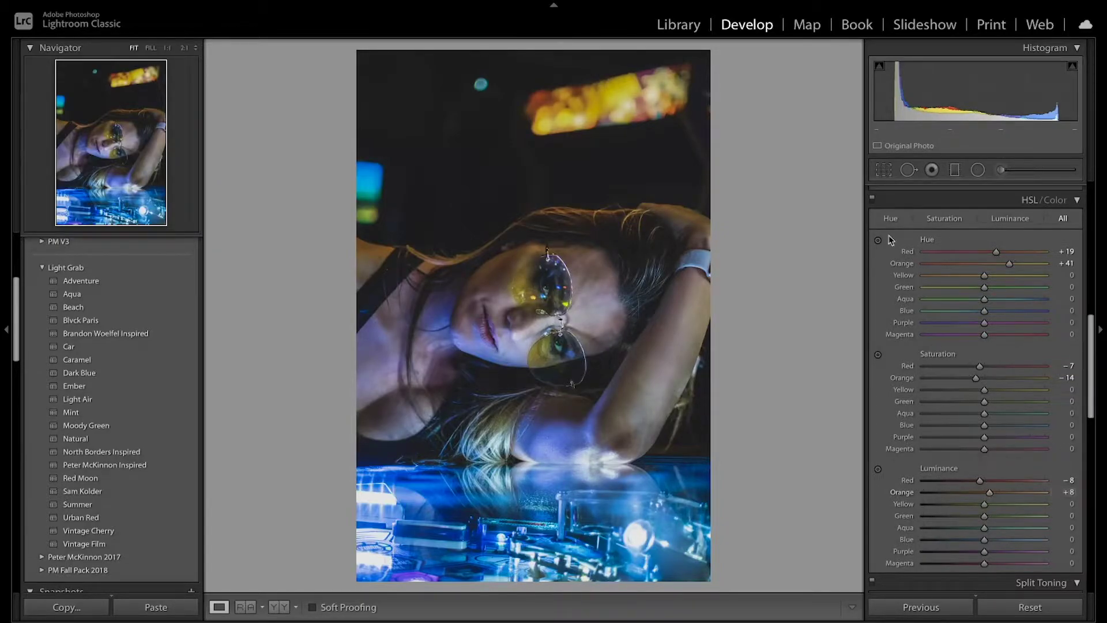
pyautogui.click(872, 200)
pyautogui.click(872, 202)
# Step: Set the HSL yellow values to hue −67, saturation −26 and luminance −29
pyautogui.moveTo(984, 277); pyautogui.dragTo(945, 276)
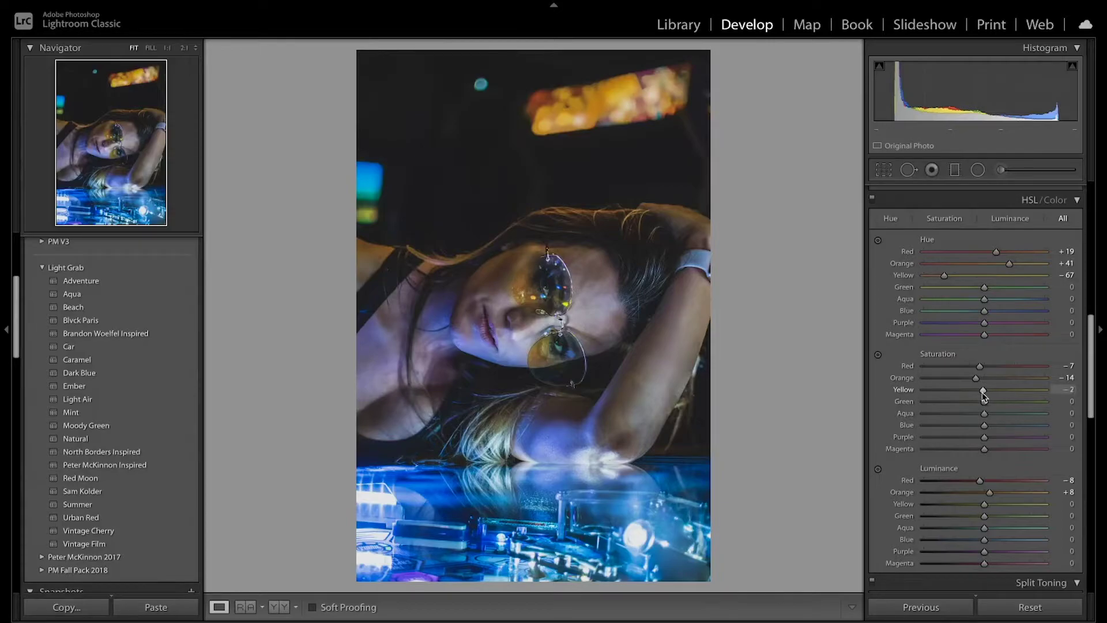
pyautogui.moveTo(983, 392); pyautogui.dragTo(969, 395)
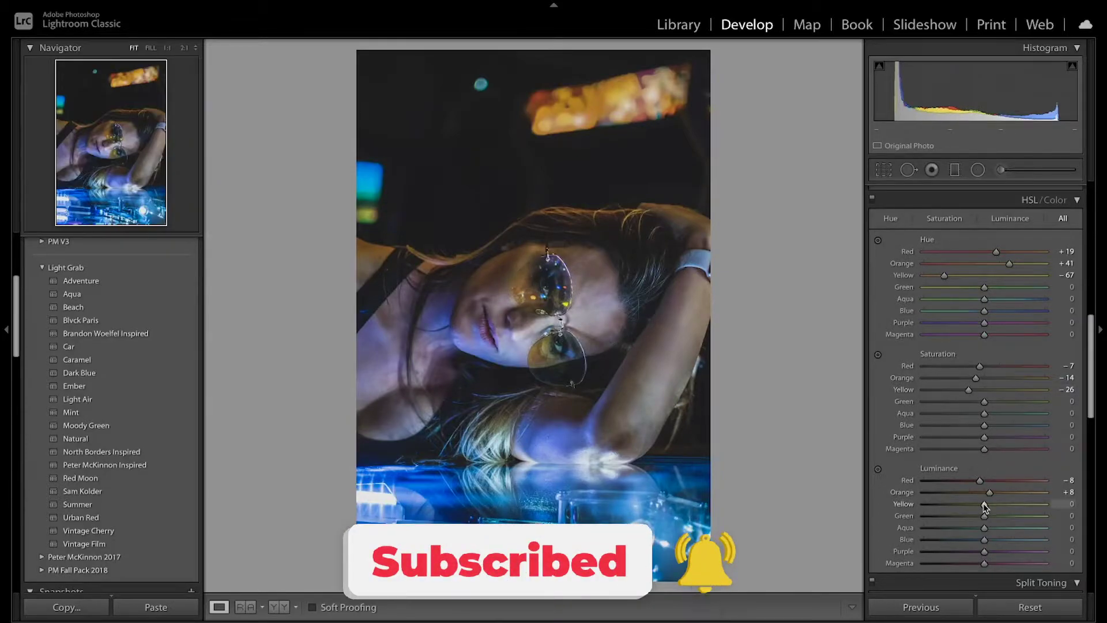
pyautogui.moveTo(985, 507); pyautogui.dragTo(968, 507)
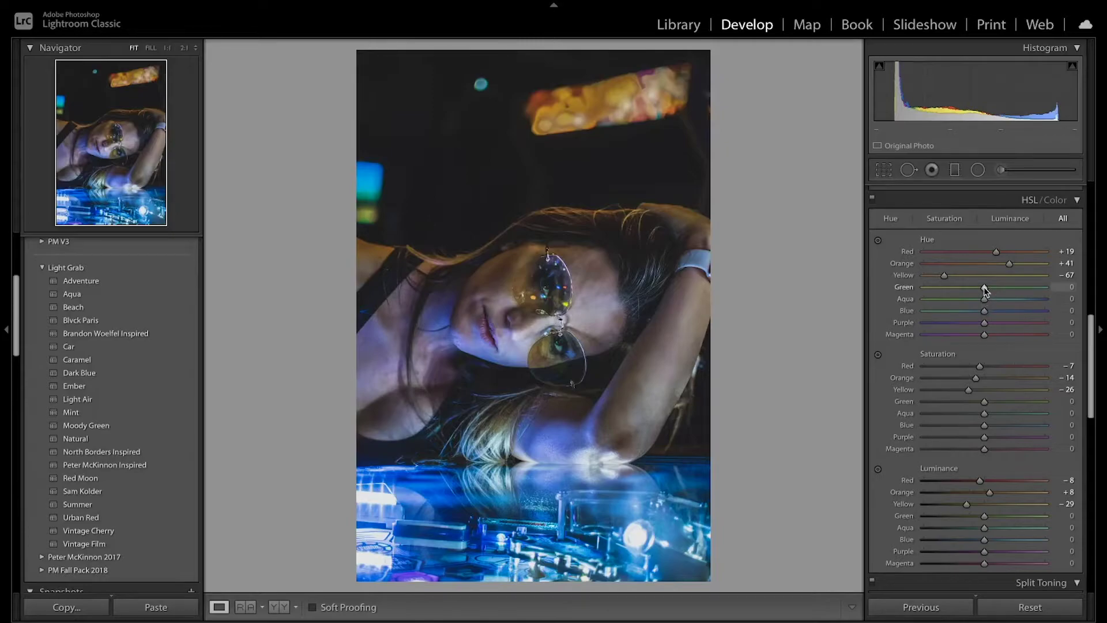
# Step: Set green, aqua and blue in HSL to hue +66, −46, −40, saturation −11, −11, −18 and luminance +13, +17, −15
pyautogui.moveTo(985, 289); pyautogui.dragTo(962, 317)
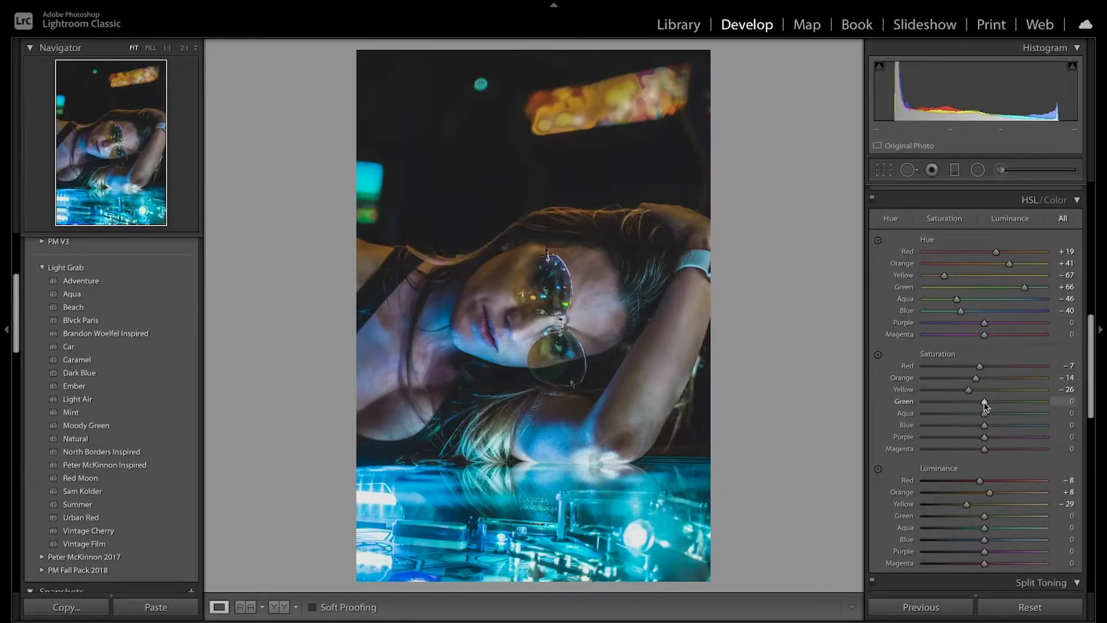
pyautogui.moveTo(985, 408); pyautogui.dragTo(973, 431)
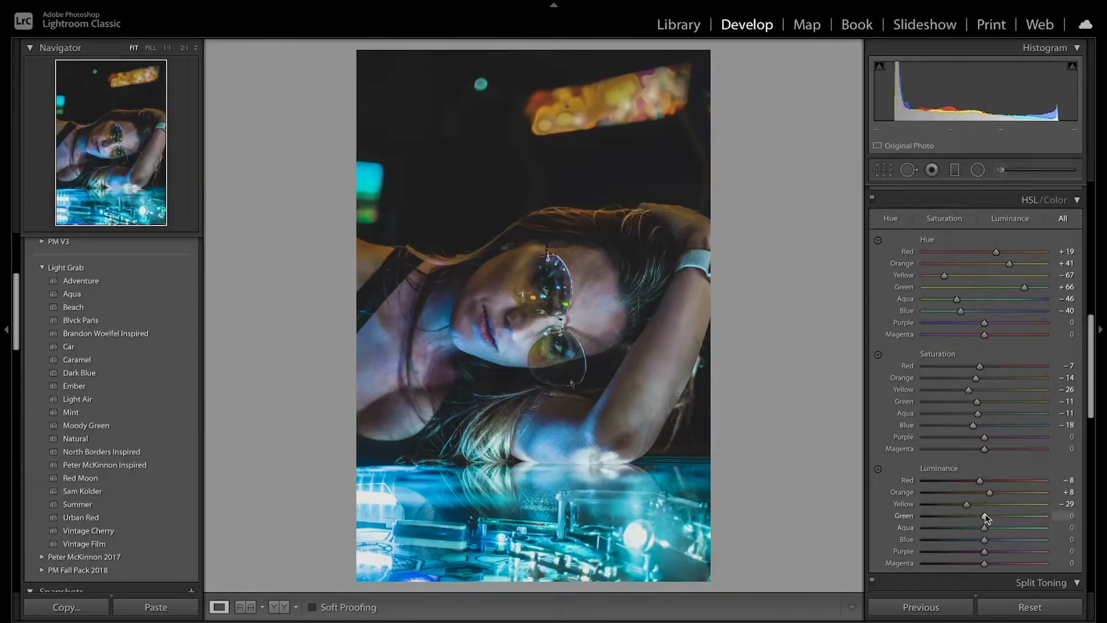
pyautogui.moveTo(984, 518); pyautogui.dragTo(993, 530)
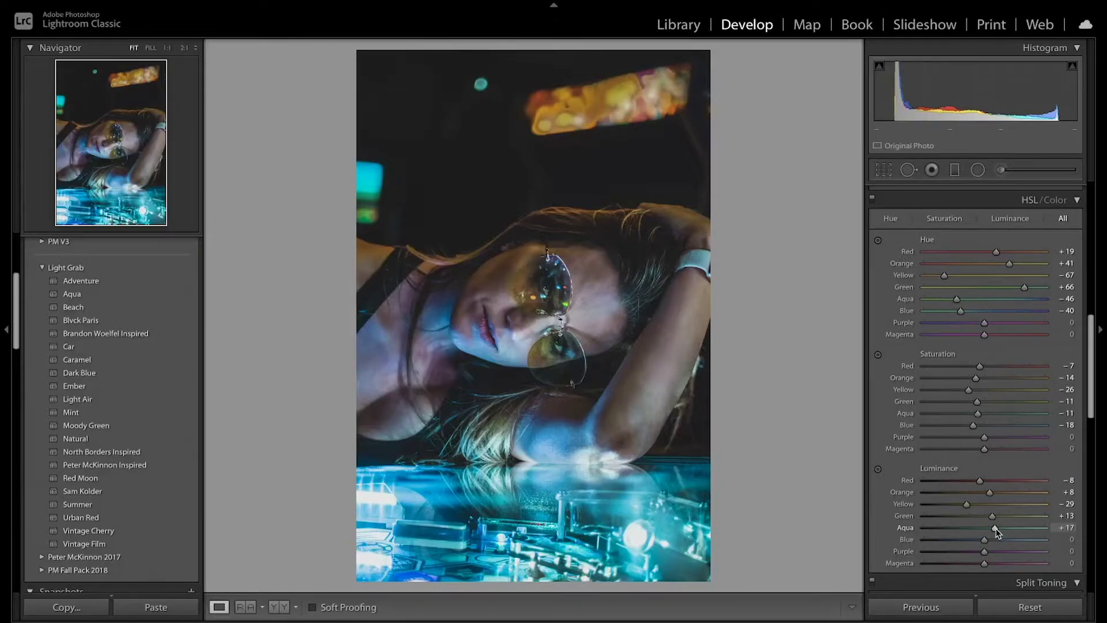
pyautogui.moveTo(985, 539); pyautogui.dragTo(974, 539)
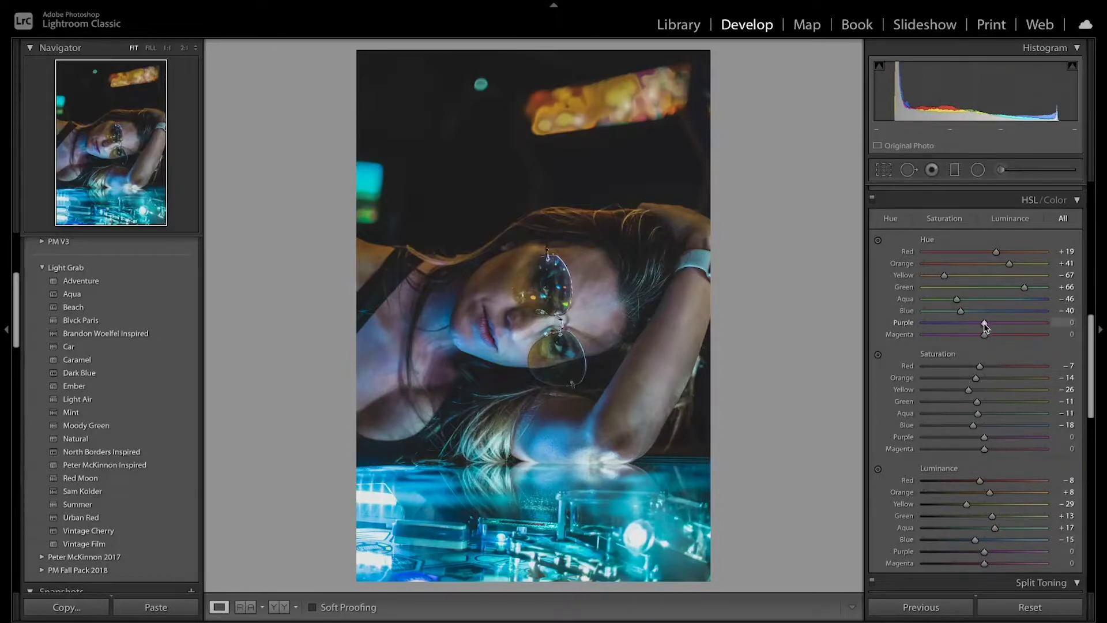
# Step: Set HSL purple to hue −39, saturation −30, luminance −21 and magenta to −23, −23, −17, and compare without the HSL changes
pyautogui.moveTo(984, 323); pyautogui.dragTo(954, 324)
pyautogui.moveTo(988, 335); pyautogui.dragTo(961, 325)
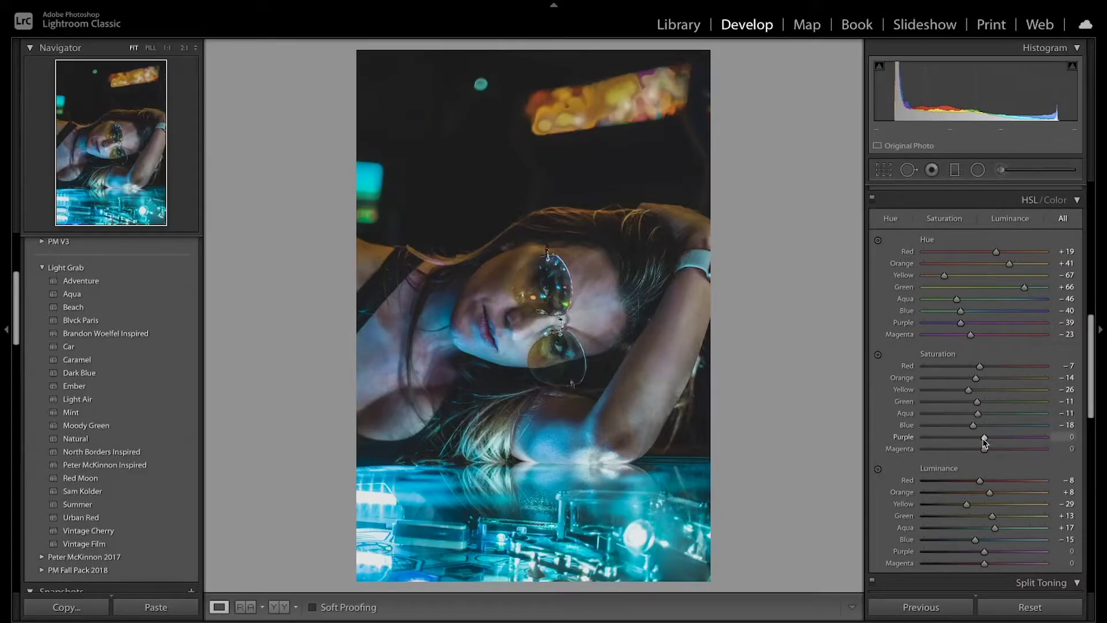
pyautogui.moveTo(985, 441)
pyautogui.mouseDown()
pyautogui.moveTo(967, 443)
pyautogui.moveTo(968, 457)
pyautogui.moveTo(965, 438)
pyautogui.mouseUp()
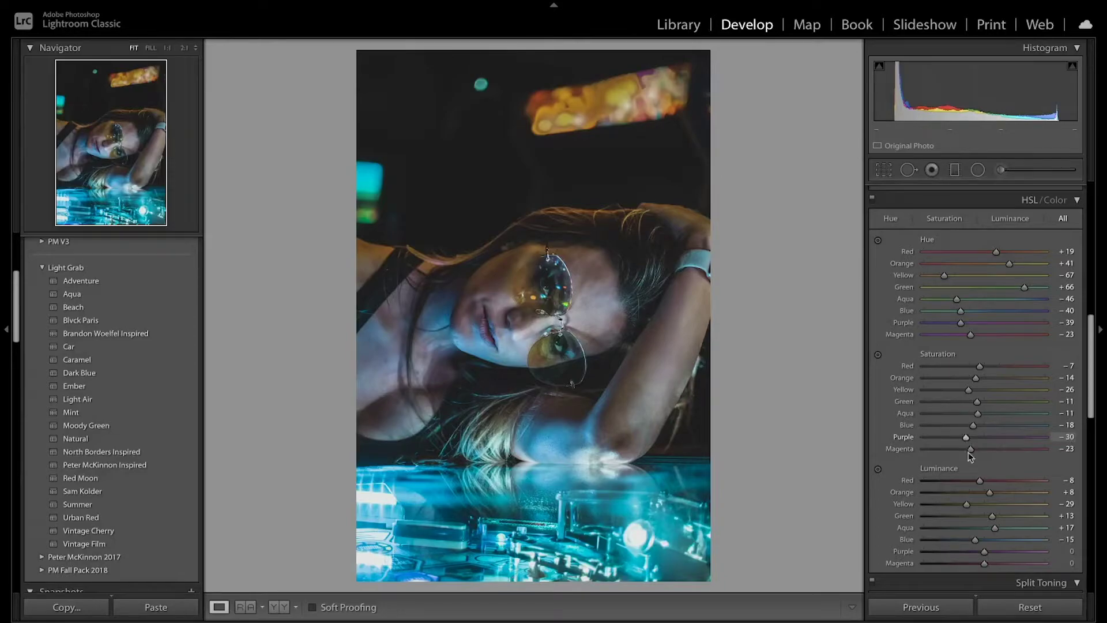
pyautogui.moveTo(984, 551)
pyautogui.mouseDown()
pyautogui.moveTo(972, 554)
pyautogui.moveTo(975, 567)
pyautogui.mouseUp()
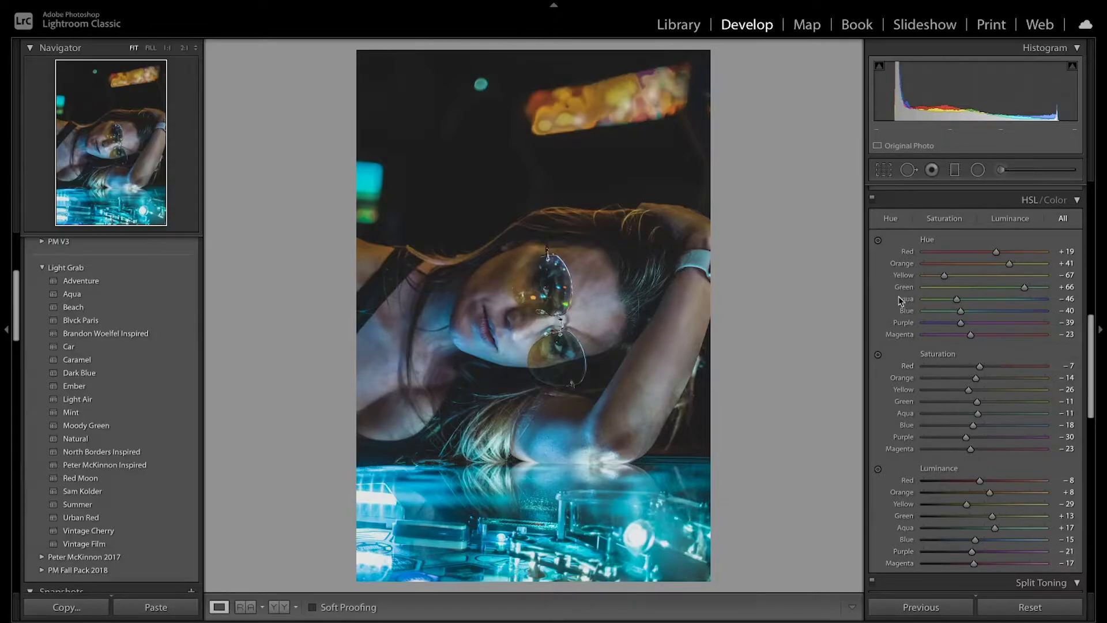
pyautogui.click(872, 199)
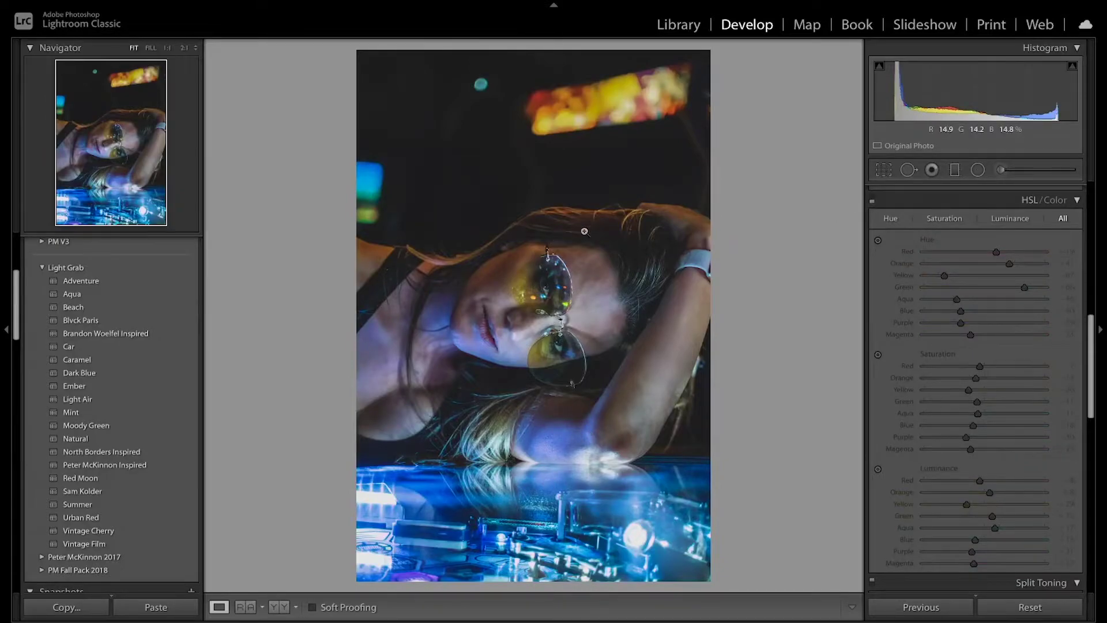
pyautogui.click(872, 199)
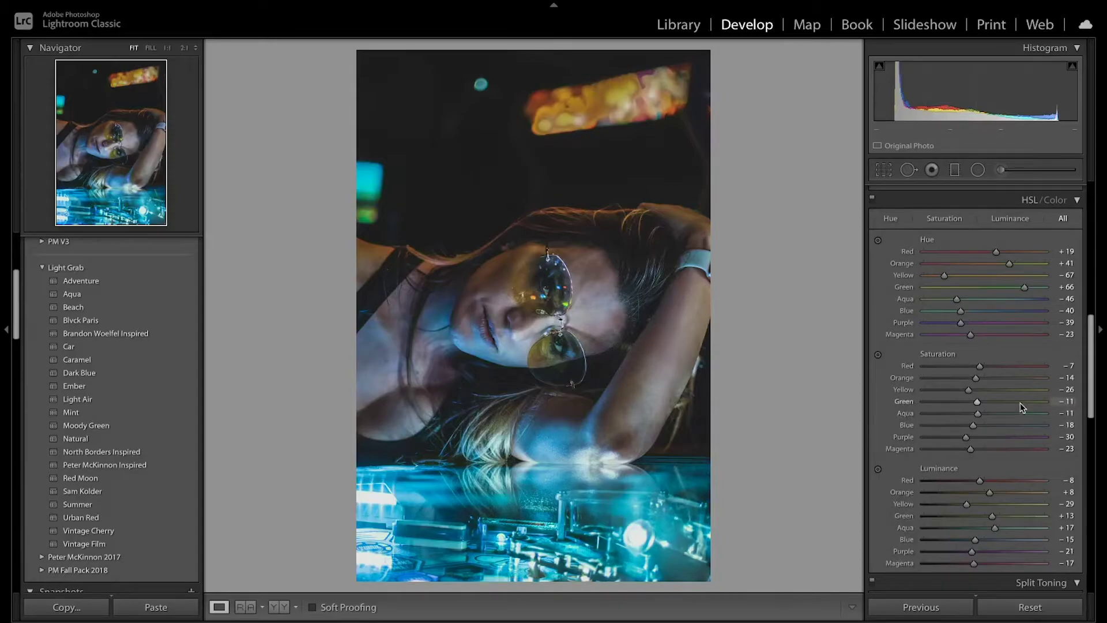
# Step: Split-tone the highlights with hue 12, saturation 20 and the shadows with hue 192, saturation 15, and compare with the effect off
pyautogui.scroll(-6, 1022, 408)
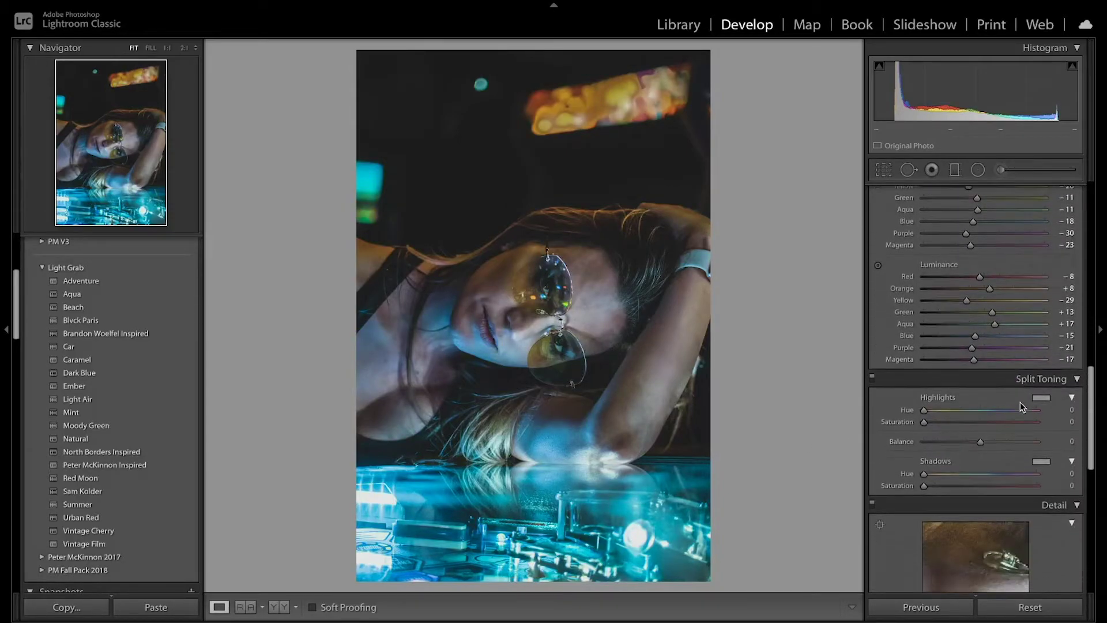
pyautogui.scroll(-1, 1018, 404)
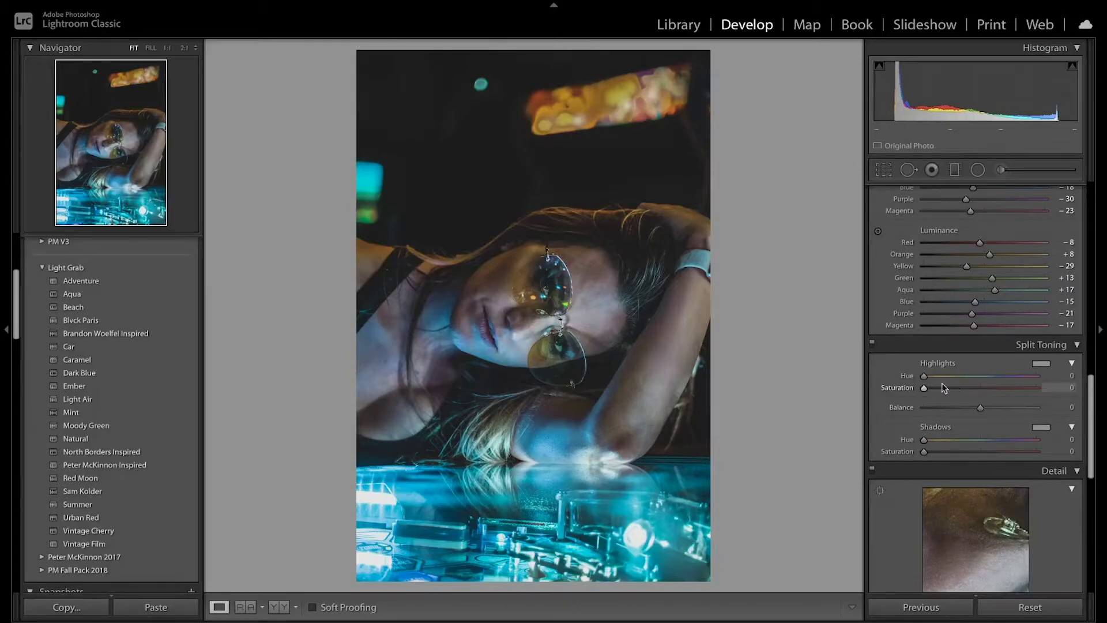
pyautogui.press('alt')
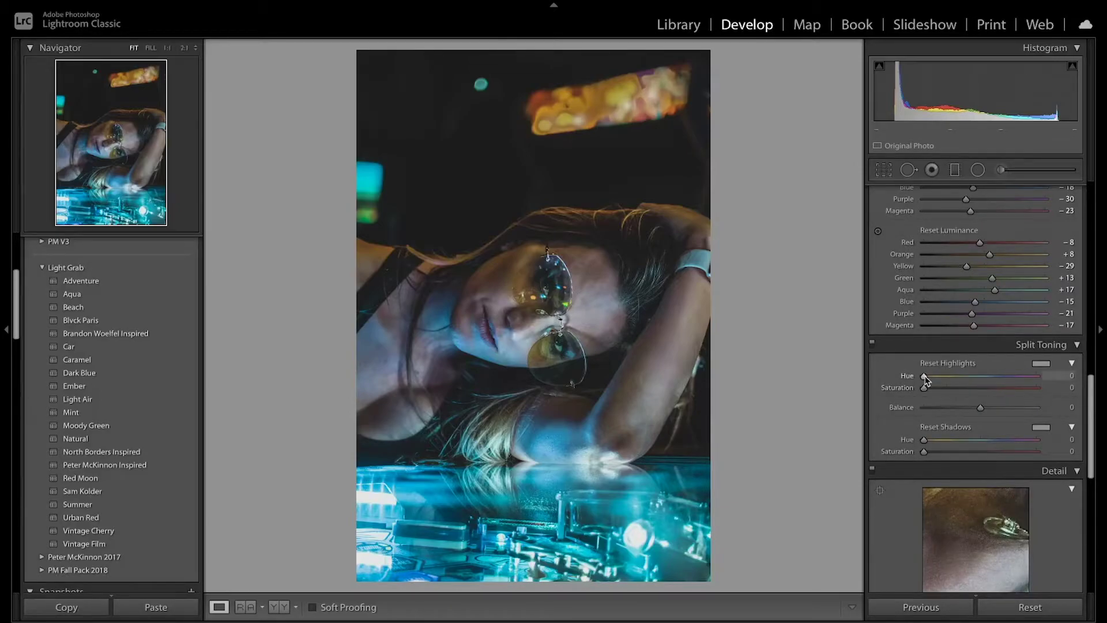
pyautogui.moveTo(924, 377); pyautogui.dragTo(946, 391)
pyautogui.press('alt')
pyautogui.moveTo(924, 442)
pyautogui.mouseDown()
pyautogui.moveTo(987, 448)
pyautogui.moveTo(923, 451)
pyautogui.moveTo(943, 456)
pyautogui.mouseUp()
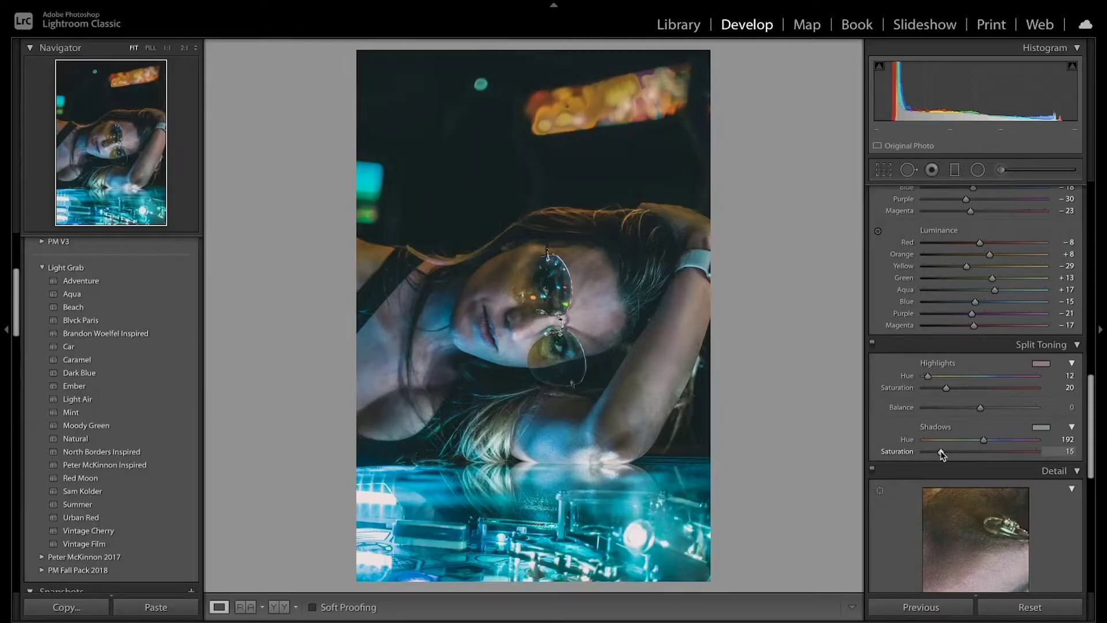
pyautogui.click(872, 344)
pyautogui.click(873, 345)
pyautogui.click(873, 345)
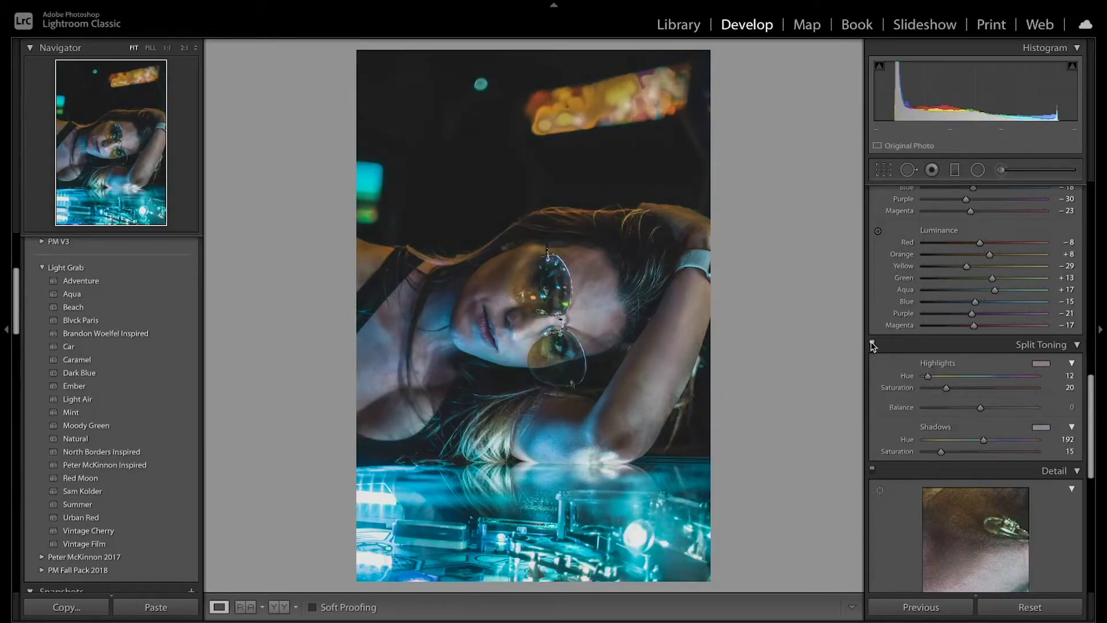
pyautogui.click(873, 345)
# Step: Set the sharpening Amount to 27, Masking to 79 and Detail to 34
pyautogui.scroll(-5, 891, 355)
pyautogui.scroll(-1, 891, 356)
pyautogui.moveTo(938, 389); pyautogui.dragTo(944, 386)
pyautogui.moveTo(1008, 423); pyautogui.dragTo(964, 410)
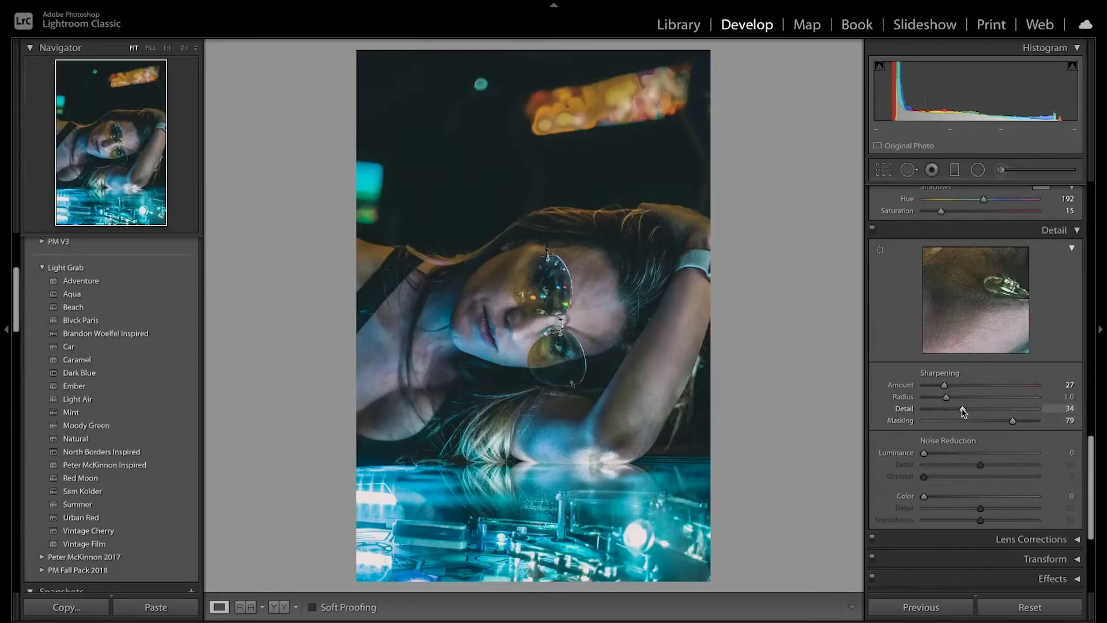
# Step: Set noise reduction Luminance to 14 with its Detail at 63, and Color noise reduction to 18
pyautogui.moveTo(924, 453); pyautogui.dragTo(941, 456)
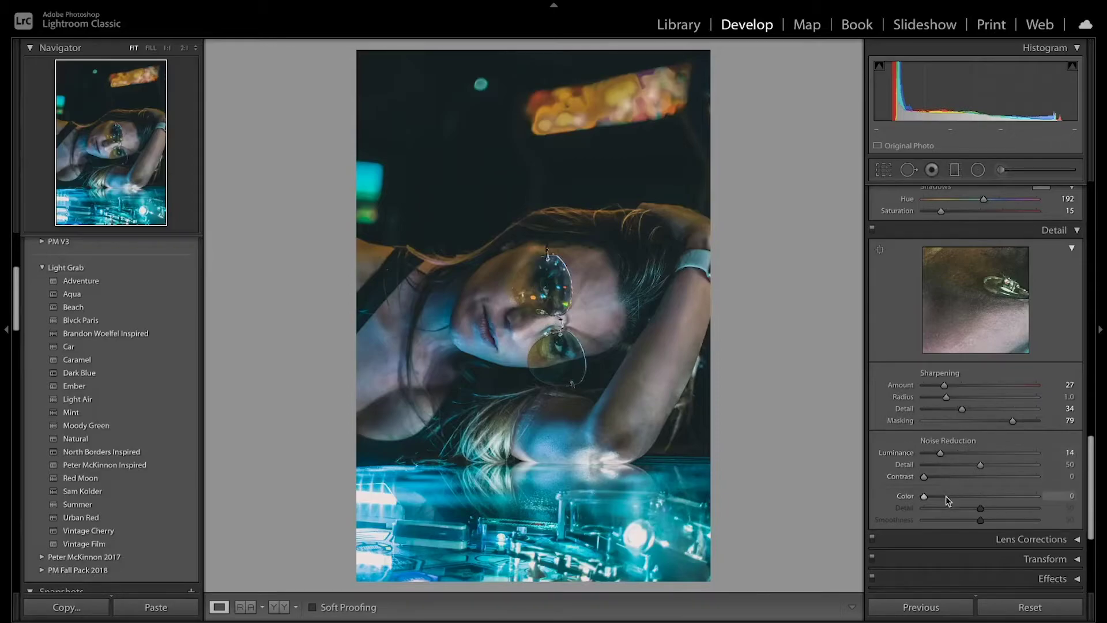
pyautogui.moveTo(924, 497); pyautogui.dragTo(945, 498)
pyautogui.moveTo(980, 465); pyautogui.dragTo(995, 470)
# Step: Calibrate the primaries' hue and saturation to red −10/+12, green +12/−7 and blue −11/−10, and compare with the calibration off
pyautogui.scroll(-5, 996, 470)
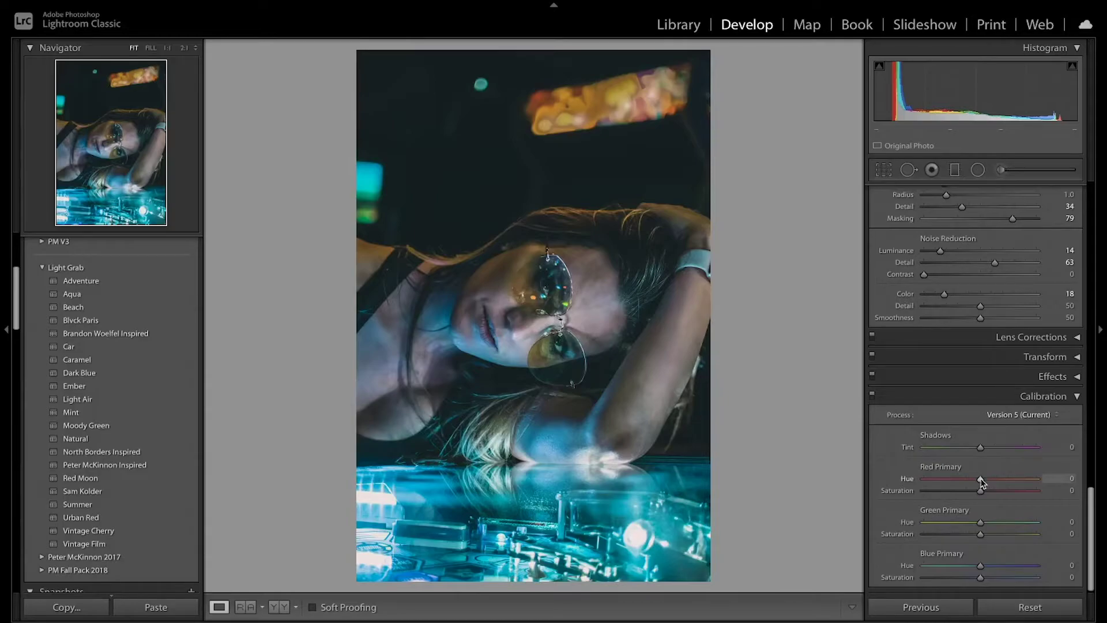
pyautogui.moveTo(980, 479); pyautogui.dragTo(975, 478)
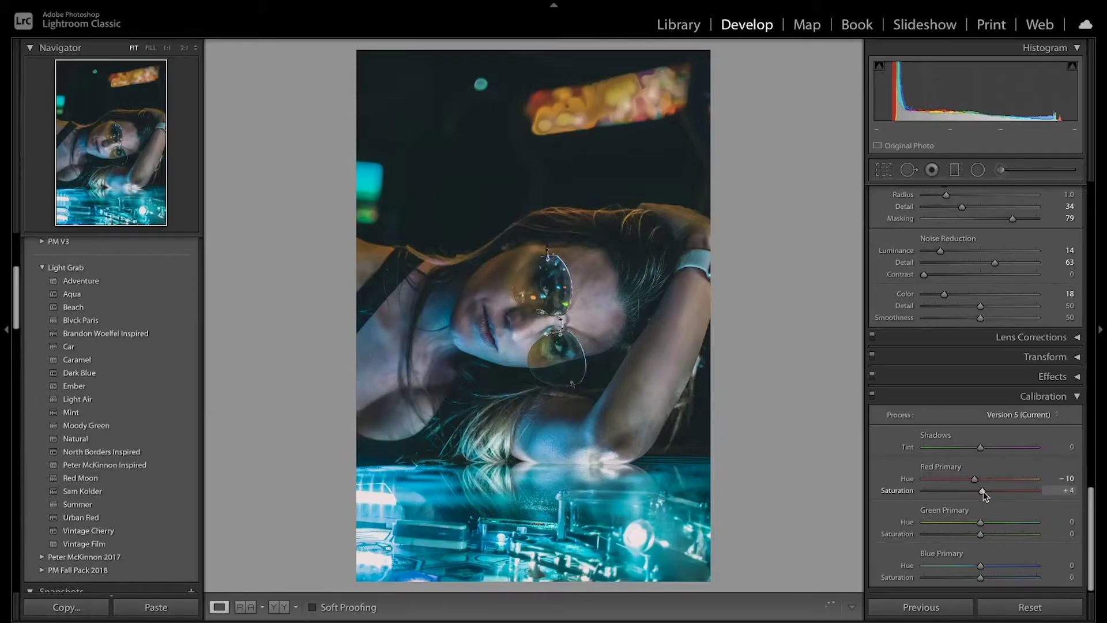
pyautogui.moveTo(982, 493); pyautogui.dragTo(989, 495)
pyautogui.moveTo(980, 525); pyautogui.dragTo(986, 526)
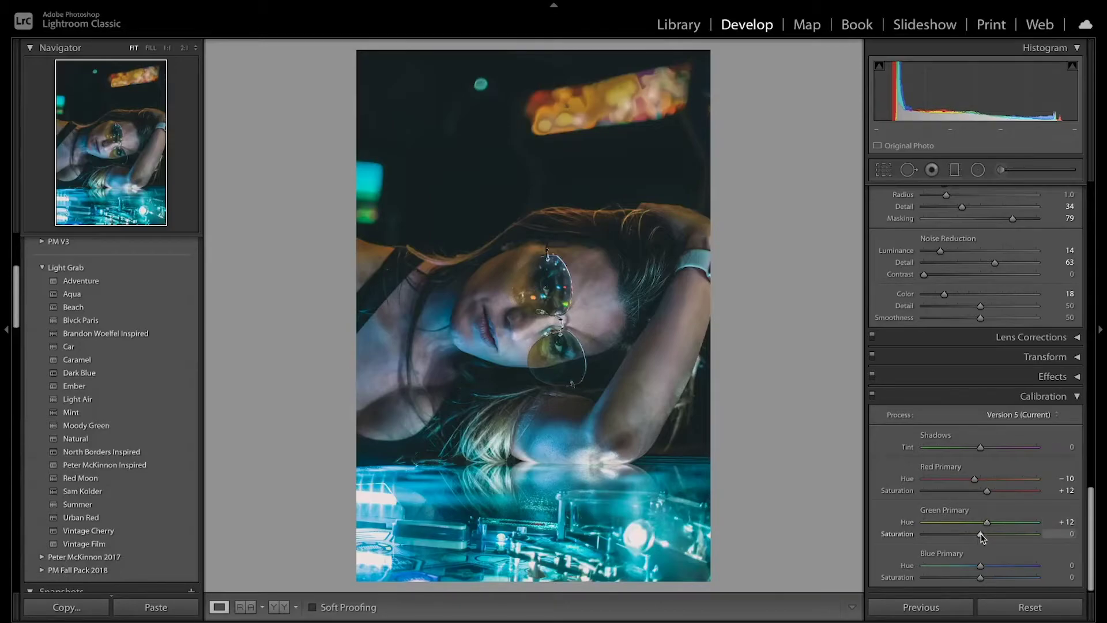
pyautogui.moveTo(981, 537); pyautogui.dragTo(978, 537)
pyautogui.moveTo(979, 570); pyautogui.dragTo(972, 581)
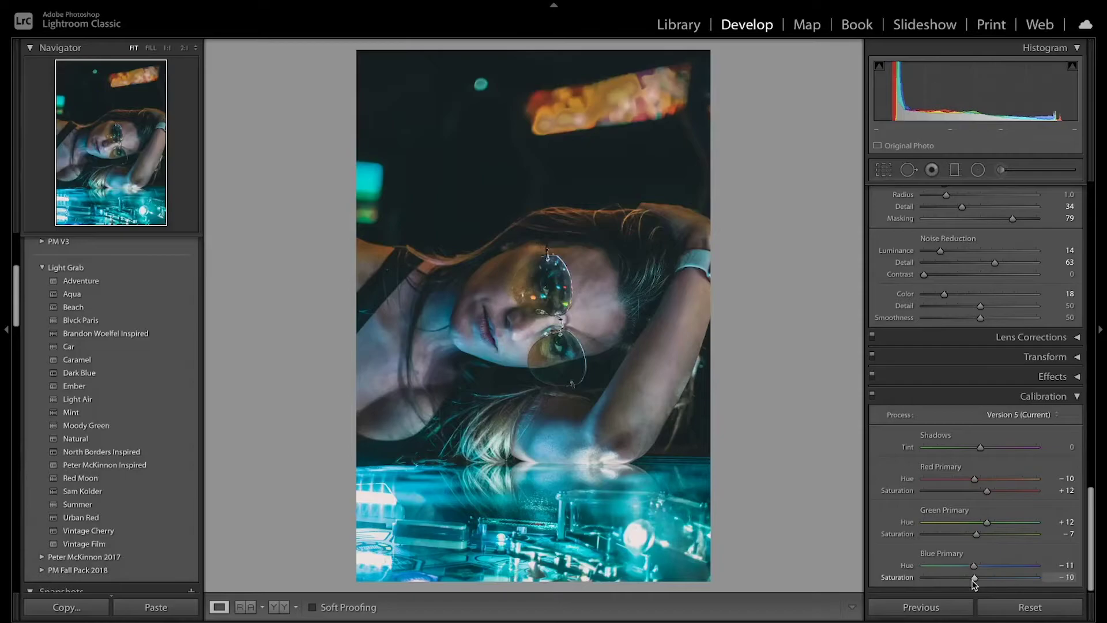
pyautogui.click(872, 396)
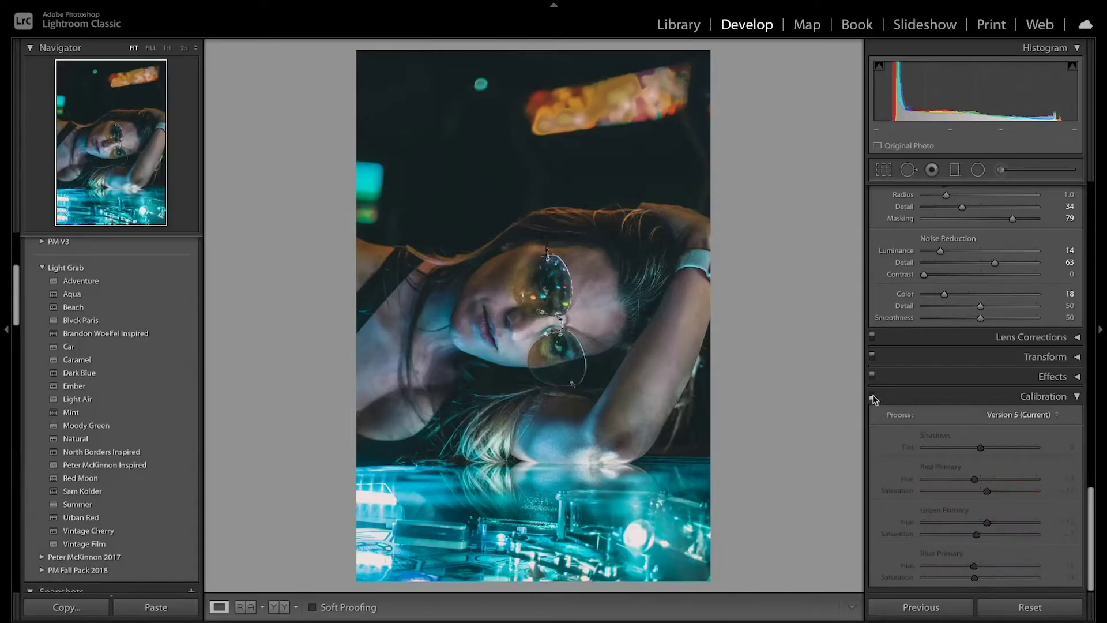
pyautogui.click(872, 396)
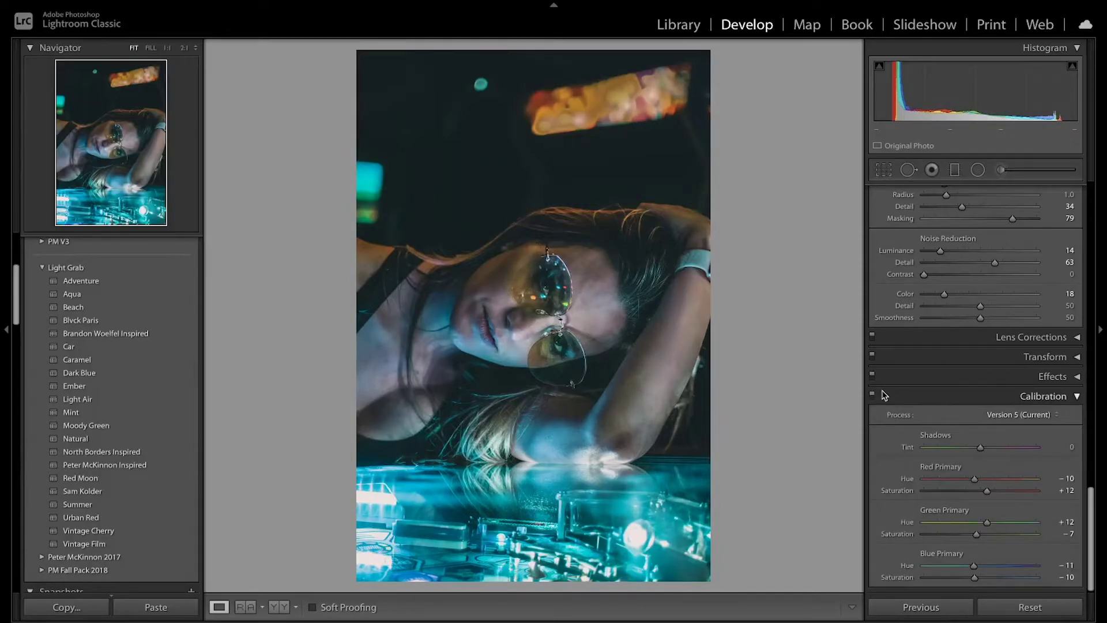
# Step: Compare the fully graded portrait with its unedited Before view
pyautogui.scroll(15, 879, 395)
pyautogui.scroll(-1, 884, 395)
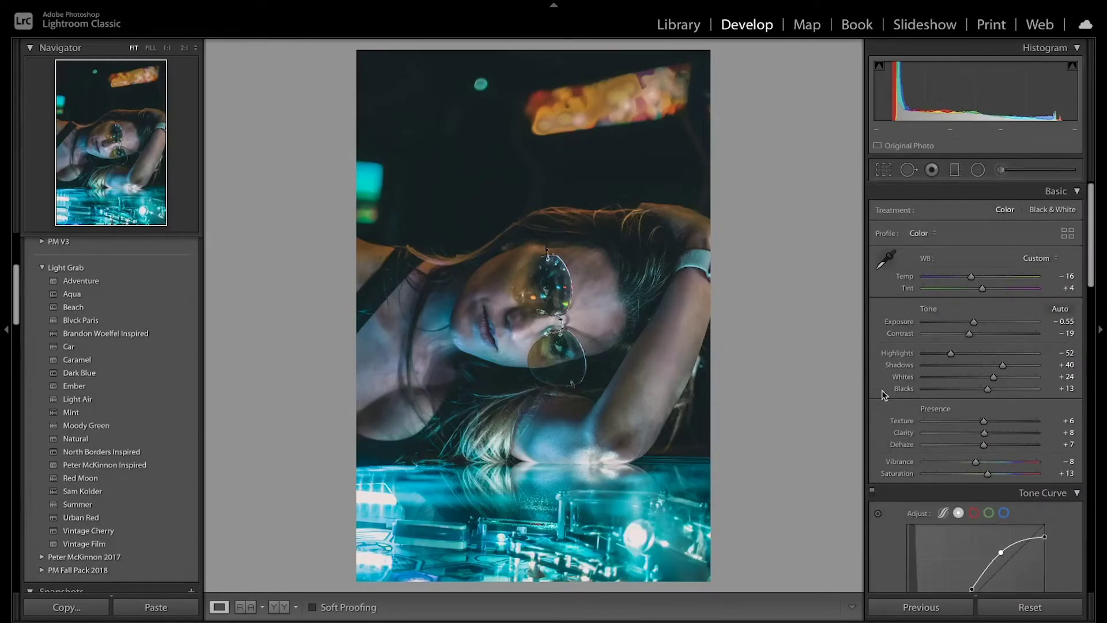
pyautogui.press('\\')
pyautogui.press('\\')
pyautogui.press('\\')
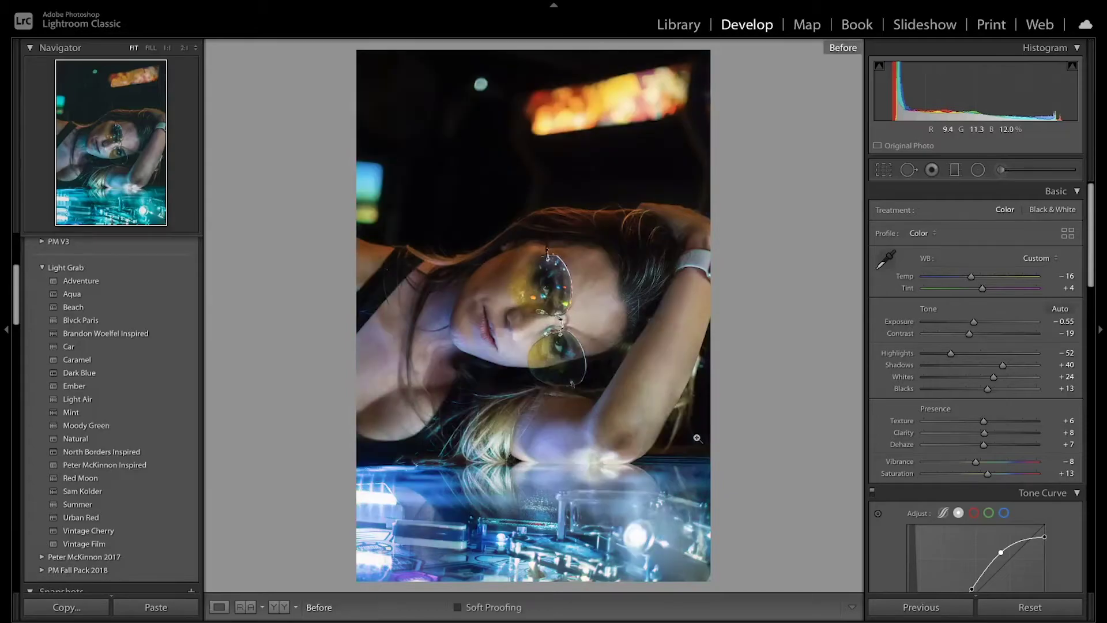
pyautogui.press('\\')
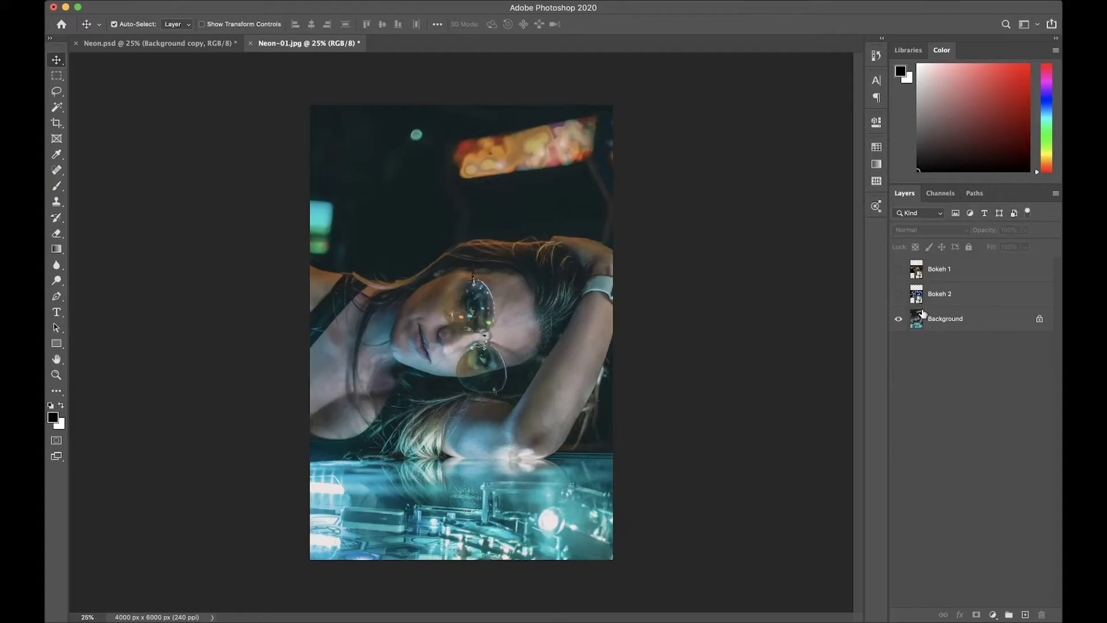
# Step: Show both bokeh layers, and move Bokeh 1 up over the dark background and Bokeh 2 down over the reflective table
pyautogui.click(898, 295)
pyautogui.click(899, 270)
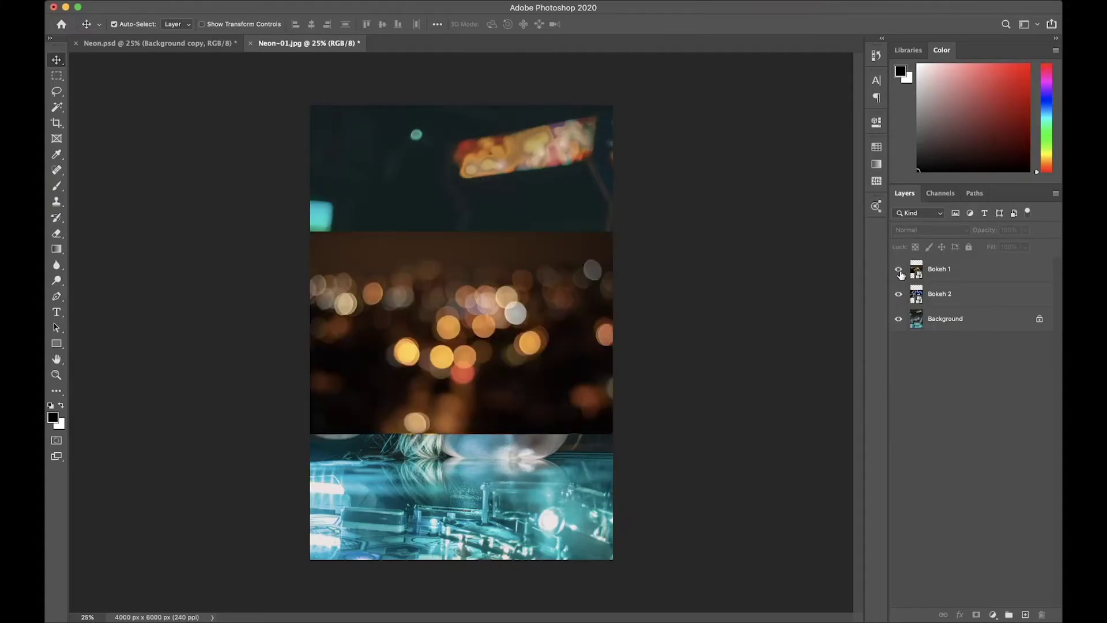
pyautogui.click(934, 272)
pyautogui.moveTo(481, 365); pyautogui.dragTo(481, 177)
pyautogui.moveTo(487, 321); pyautogui.dragTo(499, 488)
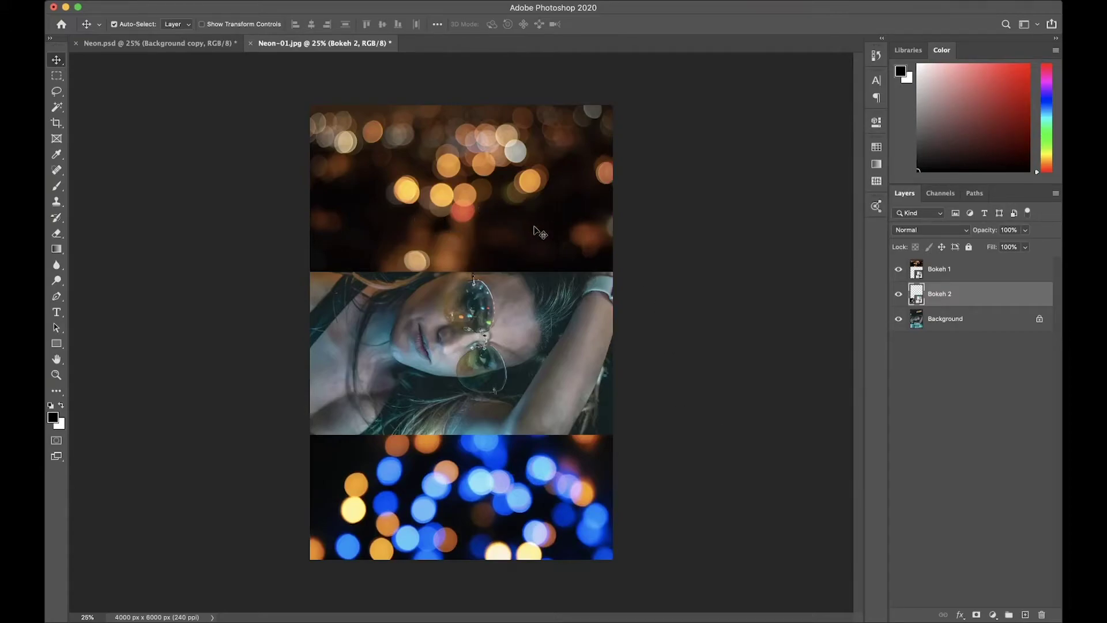
# Step: Set the blend mode of the Bokeh 1 and Bokeh 2 layers to Lighten
pyautogui.click(957, 271)
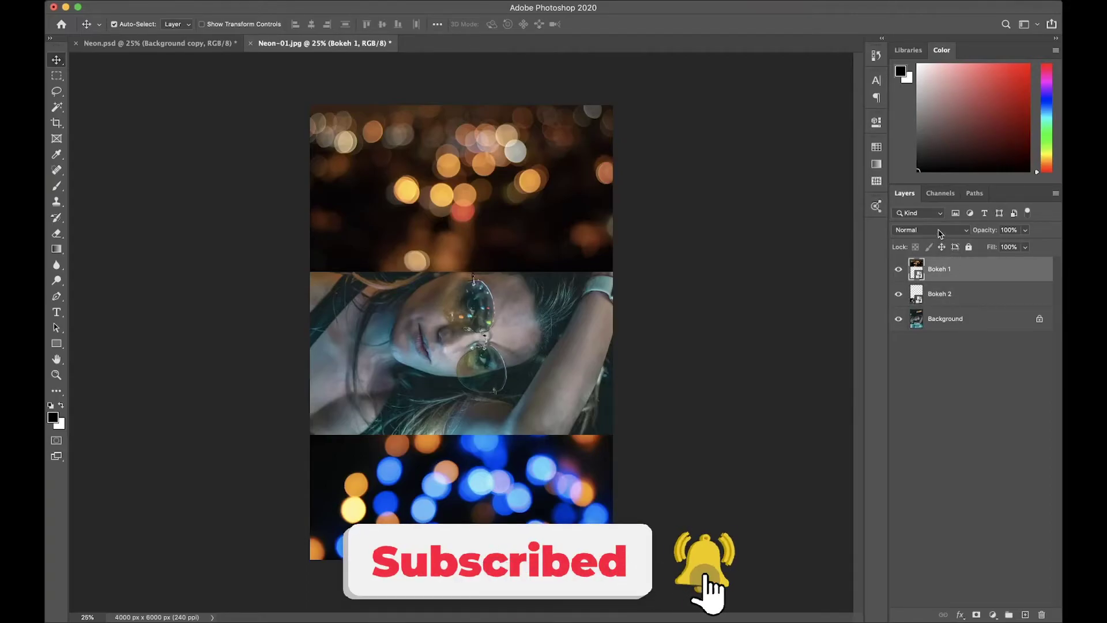
pyautogui.click(939, 231)
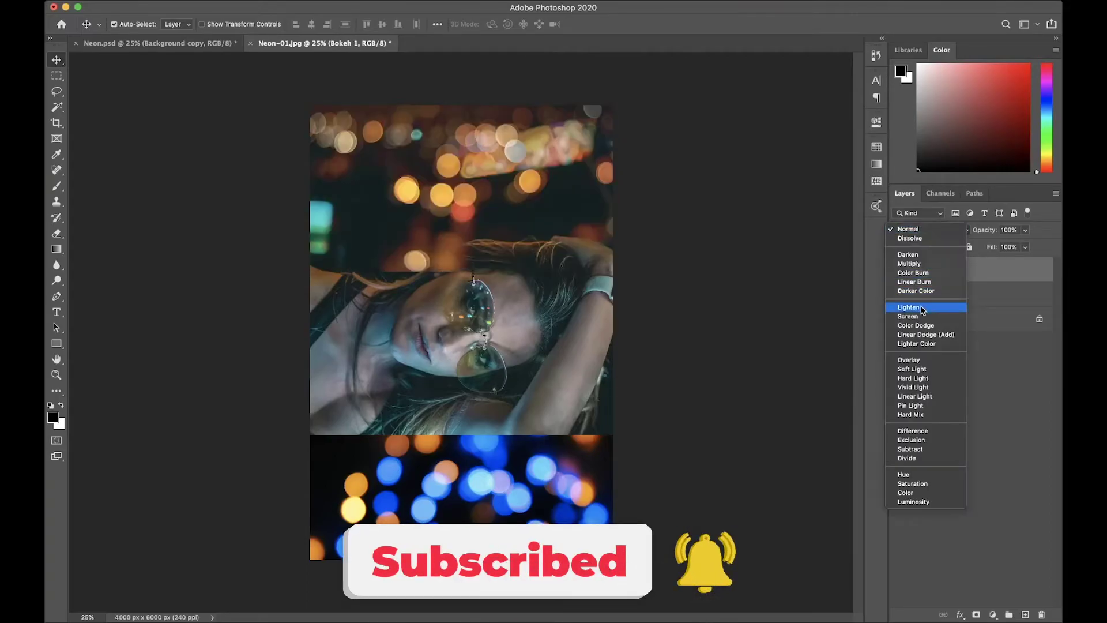
pyautogui.click(922, 310)
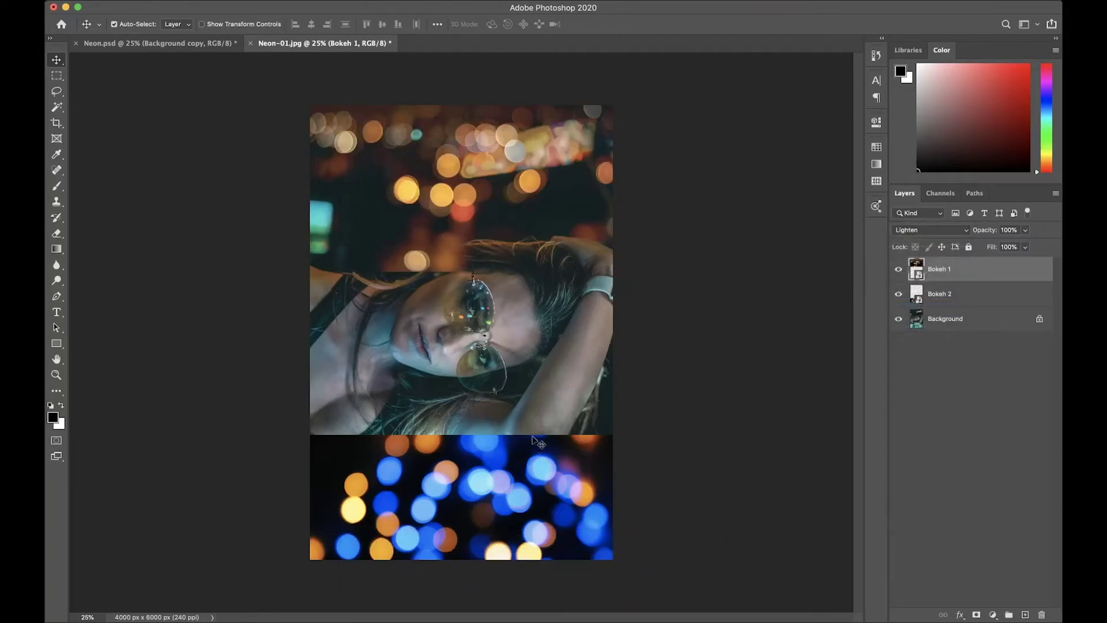
pyautogui.click(517, 494)
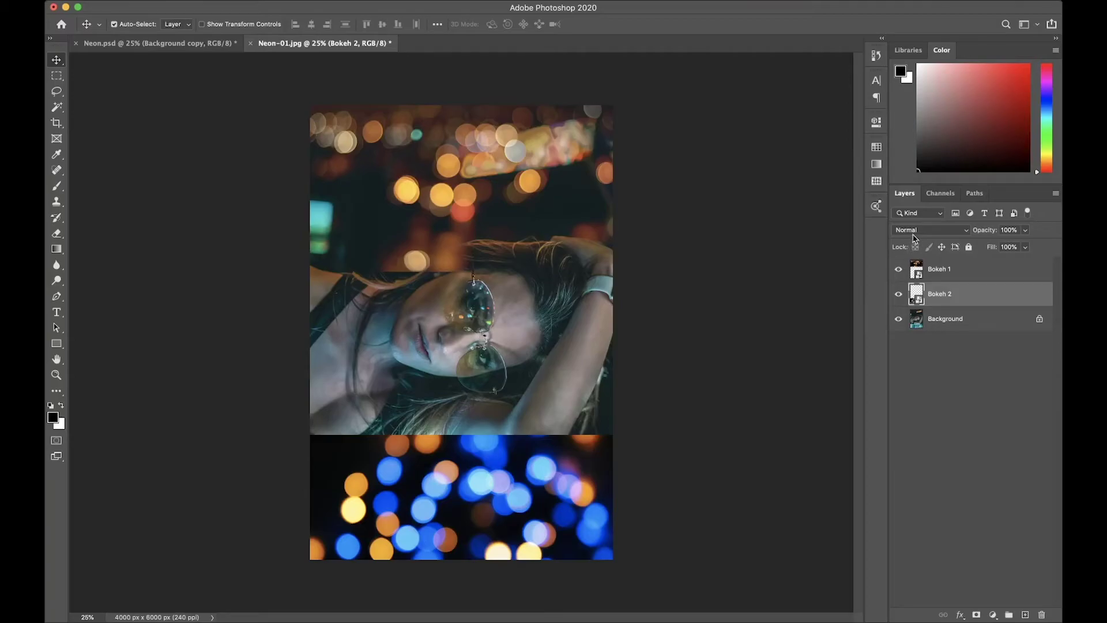
pyautogui.click(913, 231)
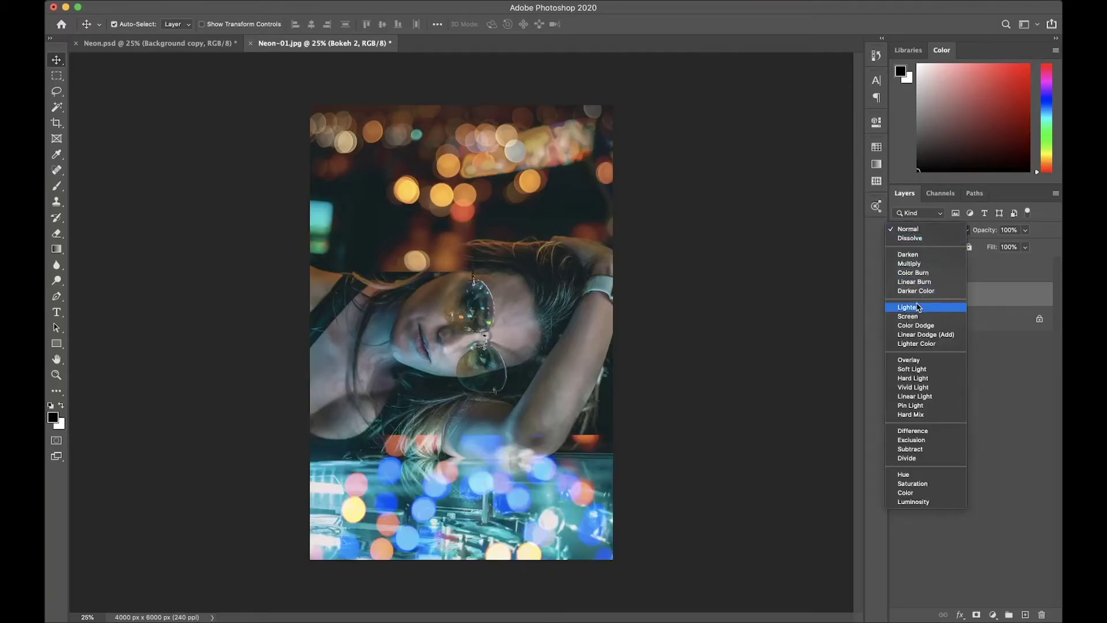
pyautogui.click(918, 307)
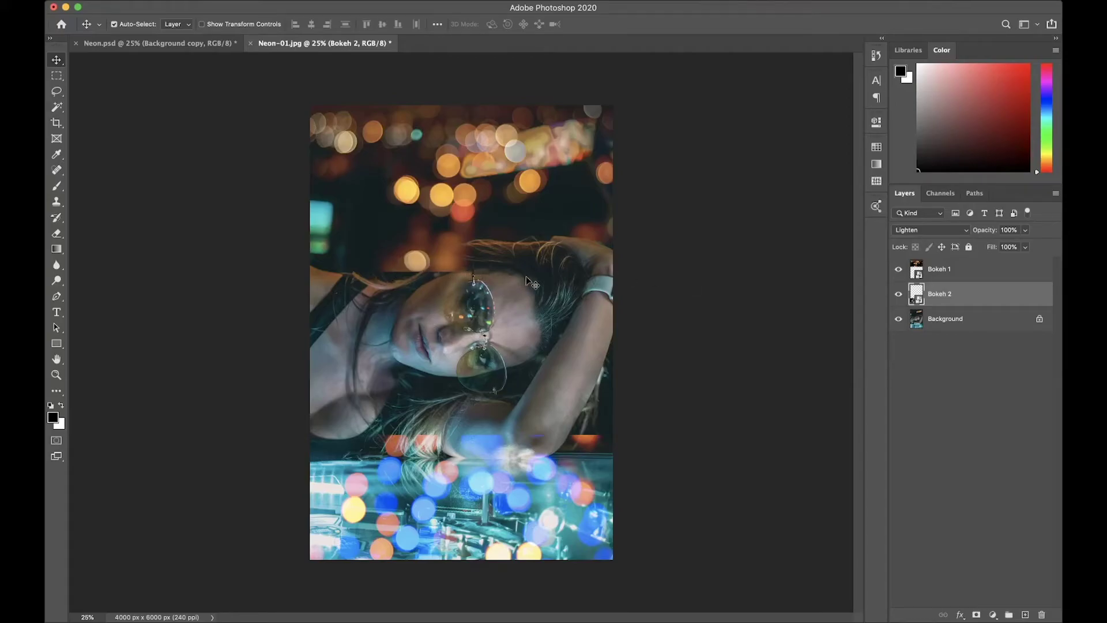
# Step: Add a layer mask to Bokeh 1 and brush black at size 1200 along its lower edge over the shoulder, face and hair
pyautogui.click(968, 270)
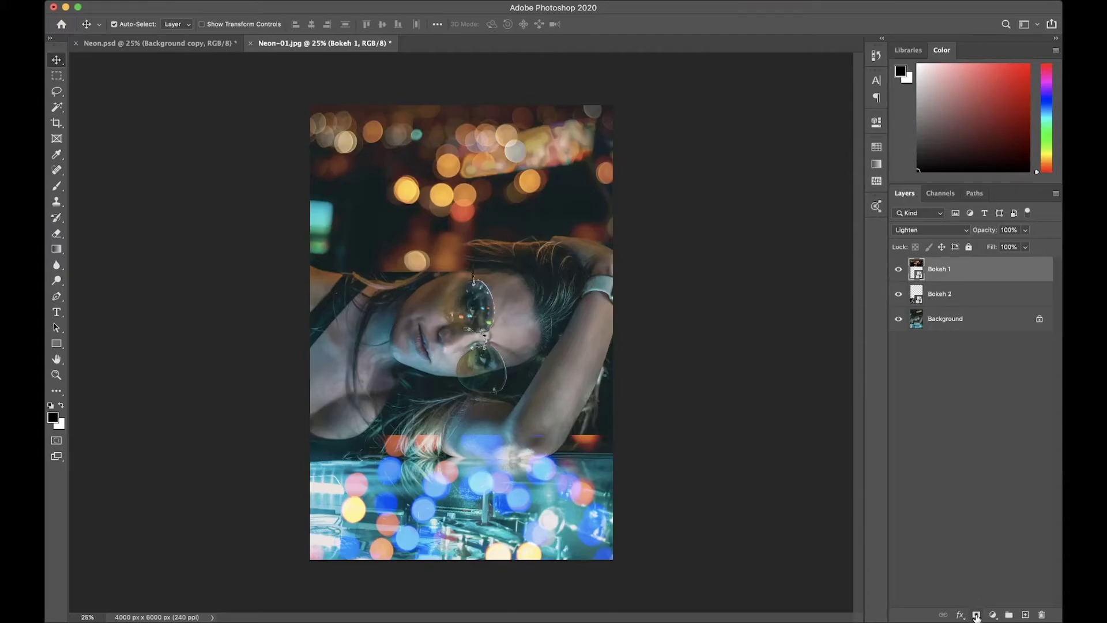
pyautogui.click(976, 615)
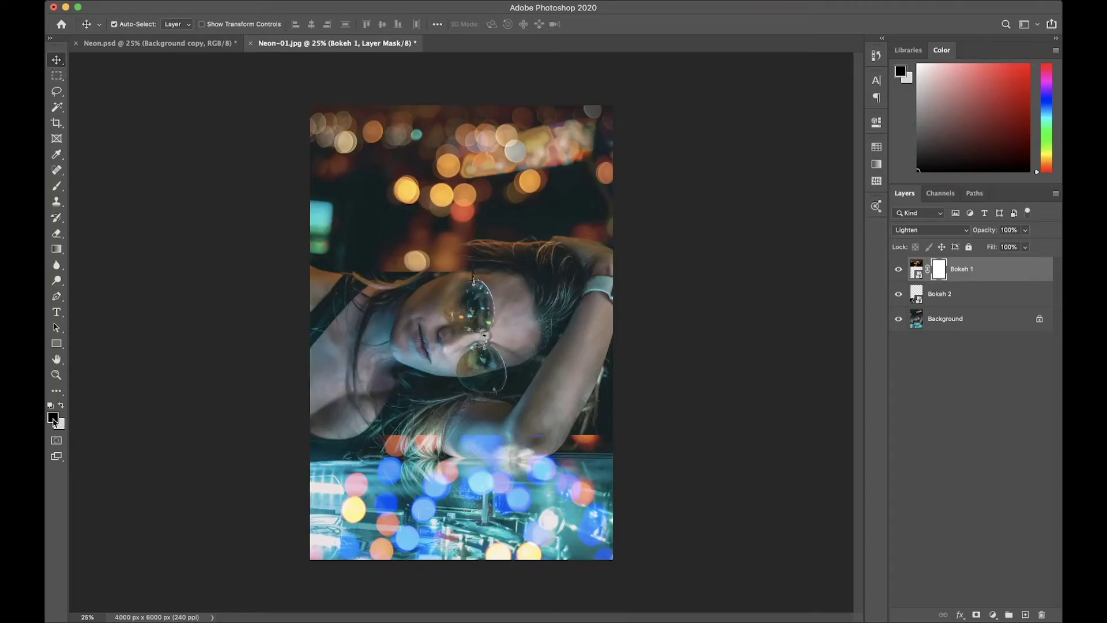
pyautogui.press('b')
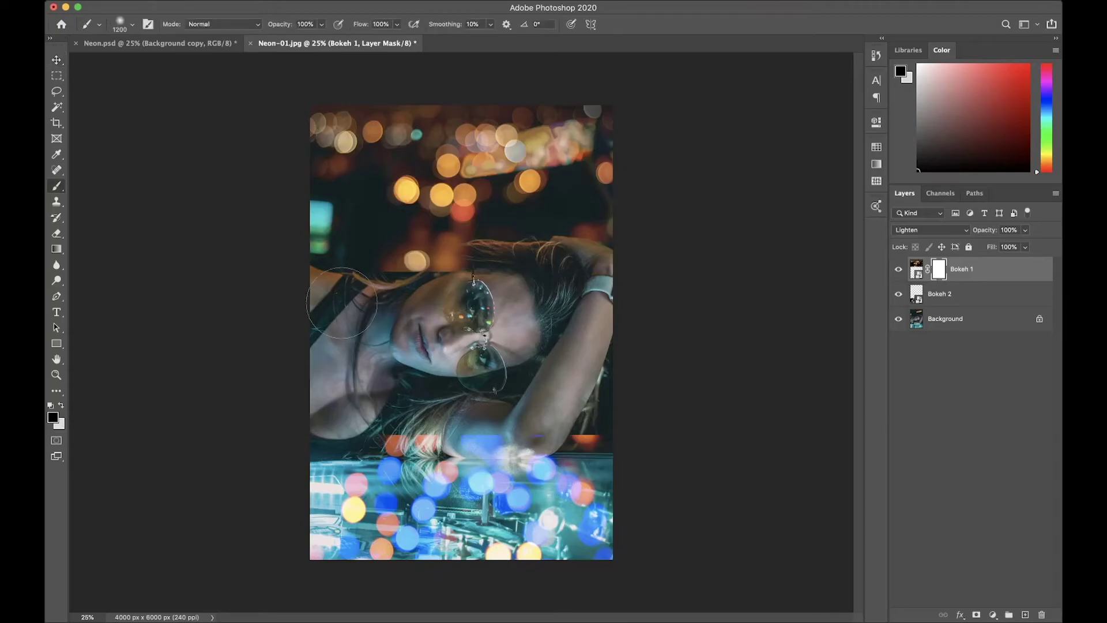
pyautogui.moveTo(342, 302)
pyautogui.mouseDown()
pyautogui.moveTo(357, 271)
pyautogui.moveTo(369, 300)
pyautogui.moveTo(392, 277)
pyautogui.moveTo(459, 298)
pyautogui.mouseUp()
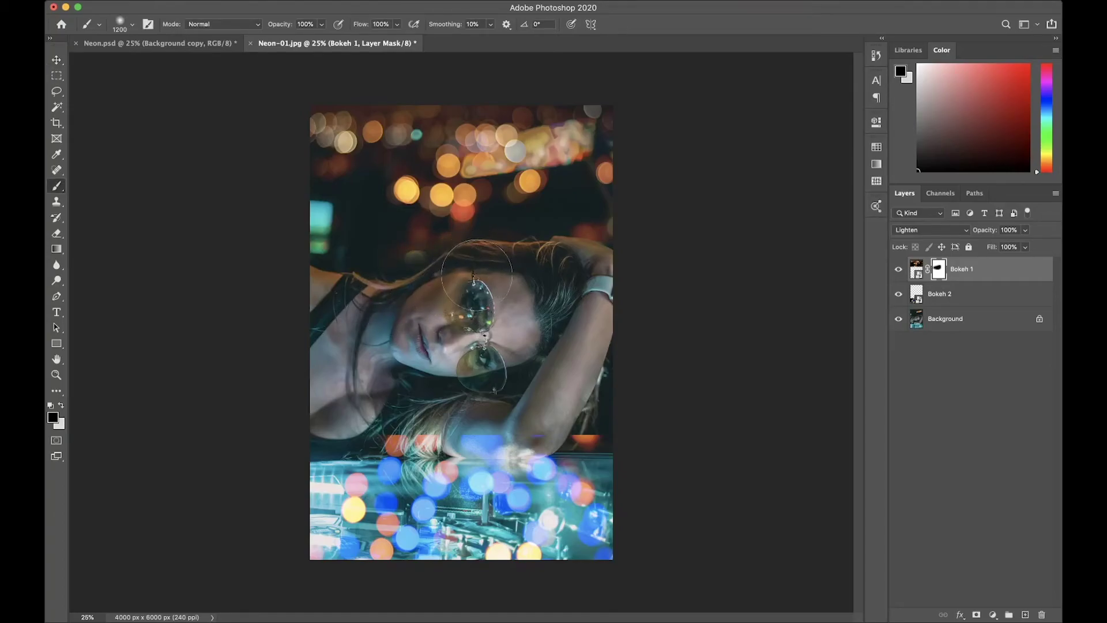
pyautogui.moveTo(382, 292)
pyautogui.mouseDown()
pyautogui.moveTo(519, 289)
pyautogui.moveTo(568, 265)
pyautogui.moveTo(604, 268)
pyautogui.moveTo(300, 268)
pyautogui.moveTo(392, 279)
pyautogui.mouseUp()
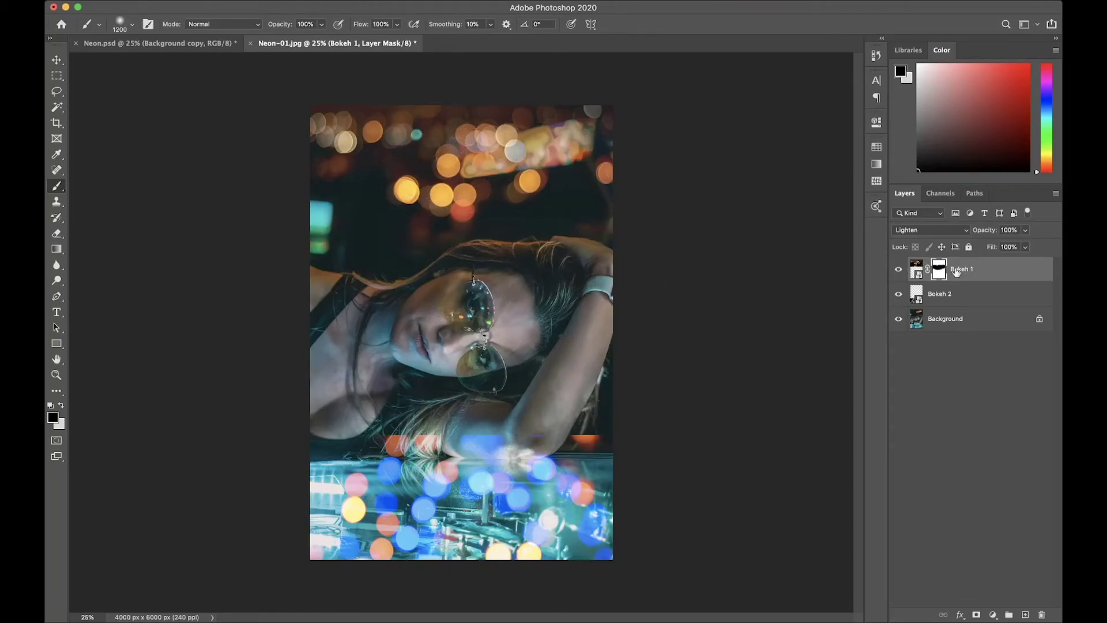
# Step: Add a layer mask to Bokeh 2 and brush black along its upper edge over the hair, elbow and arm
pyautogui.click(963, 297)
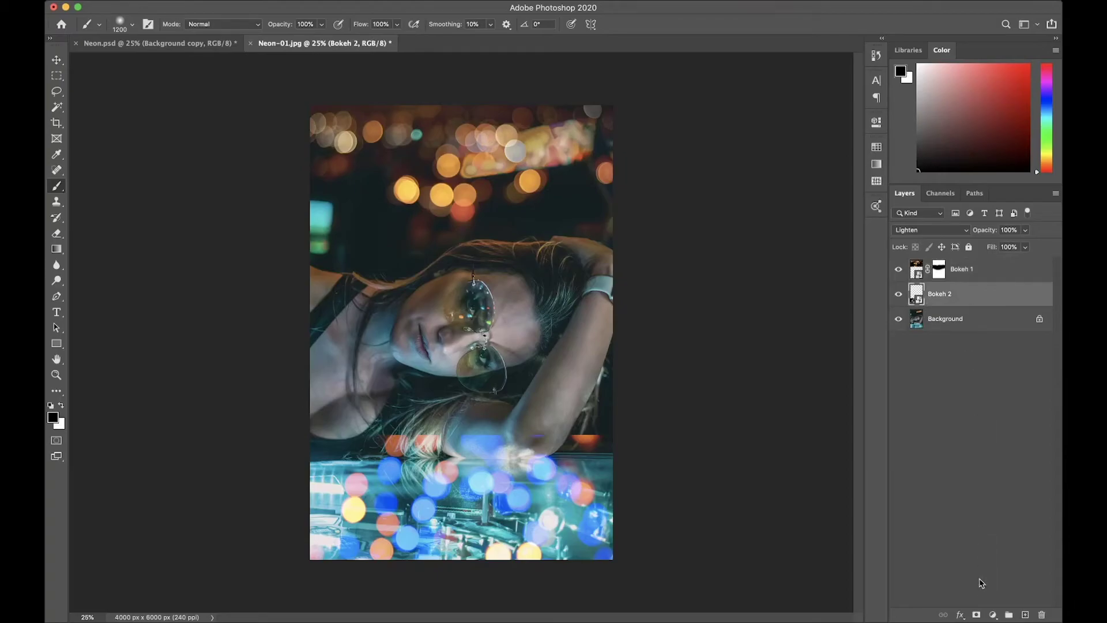
pyautogui.click(976, 615)
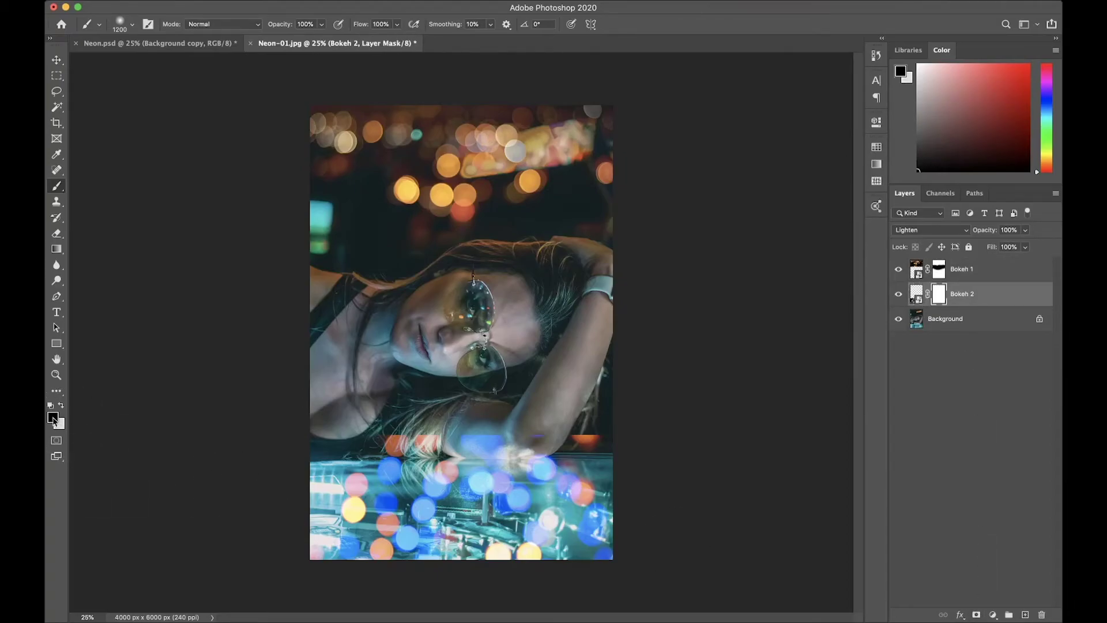
pyautogui.moveTo(381, 405)
pyautogui.mouseDown()
pyautogui.moveTo(461, 398)
pyautogui.moveTo(398, 404)
pyautogui.moveTo(398, 419)
pyautogui.moveTo(485, 386)
pyautogui.moveTo(532, 417)
pyautogui.moveTo(588, 409)
pyautogui.moveTo(551, 413)
pyautogui.mouseUp()
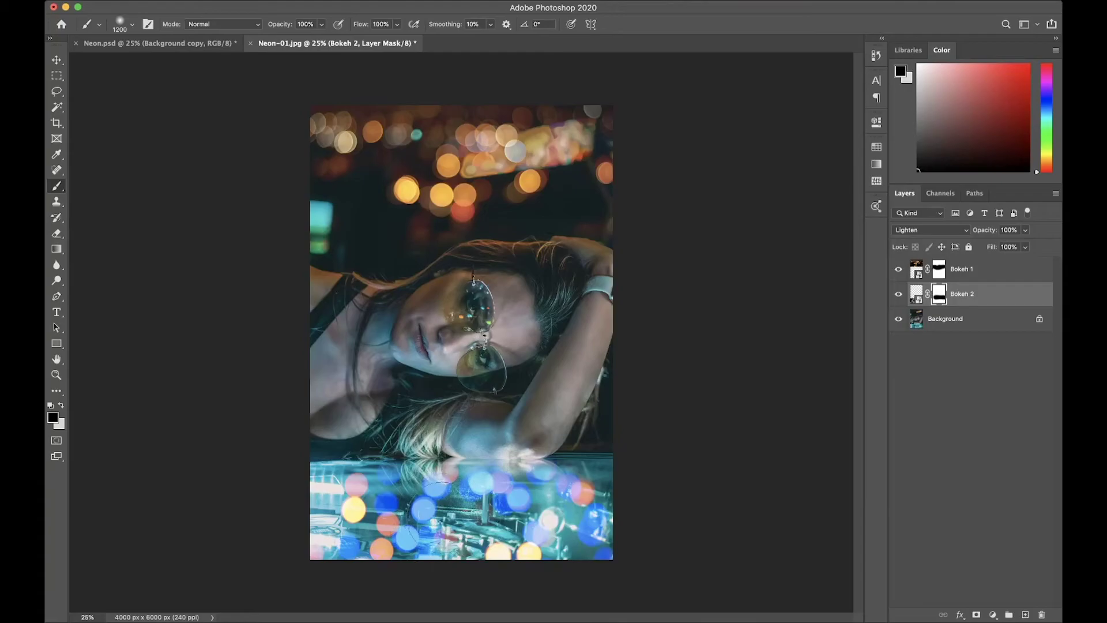
# Step: Add a Hue/Saturation adjustment layer directly above Bokeh 2 and clip it to that layer
pyautogui.click(928, 449)
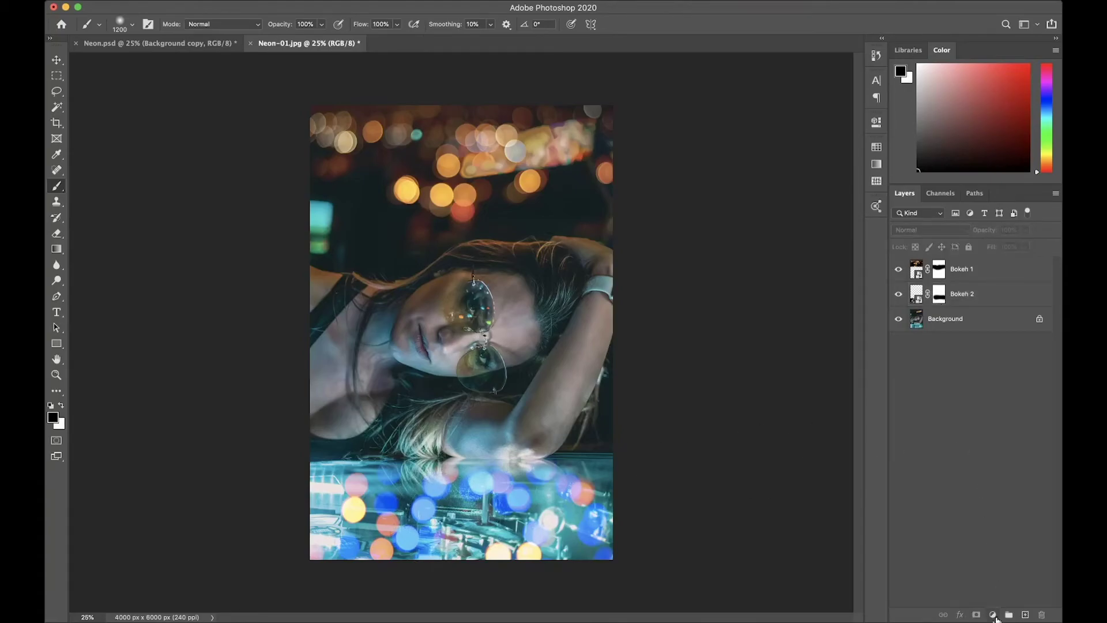
pyautogui.click(993, 615)
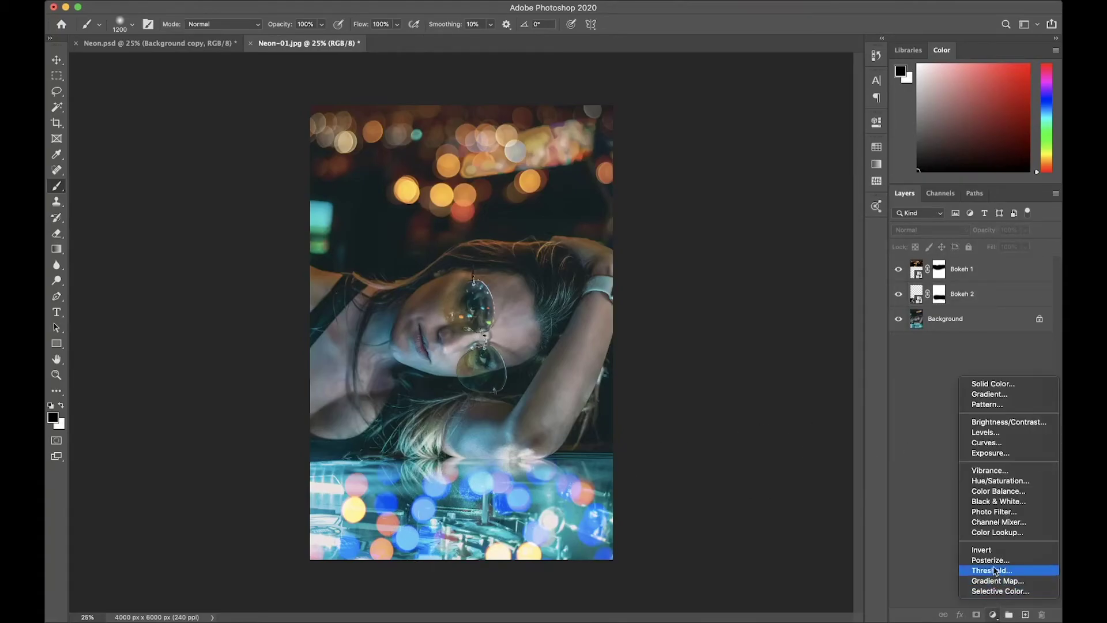
pyautogui.click(999, 485)
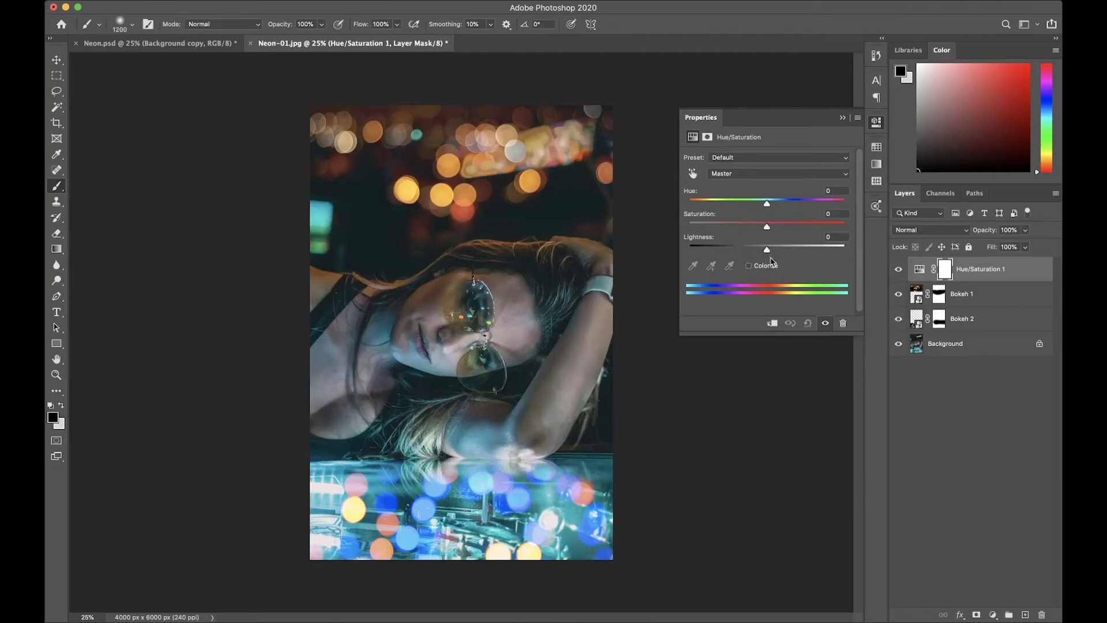
pyautogui.moveTo(987, 277); pyautogui.dragTo(980, 305)
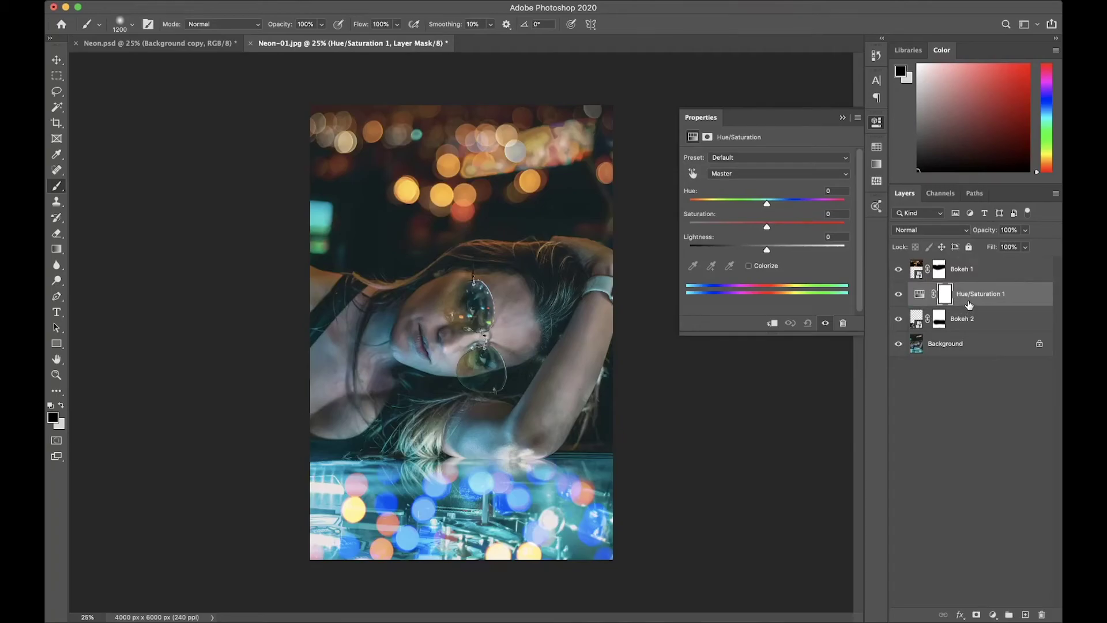
pyautogui.rightClick(970, 305)
pyautogui.click(847, 325)
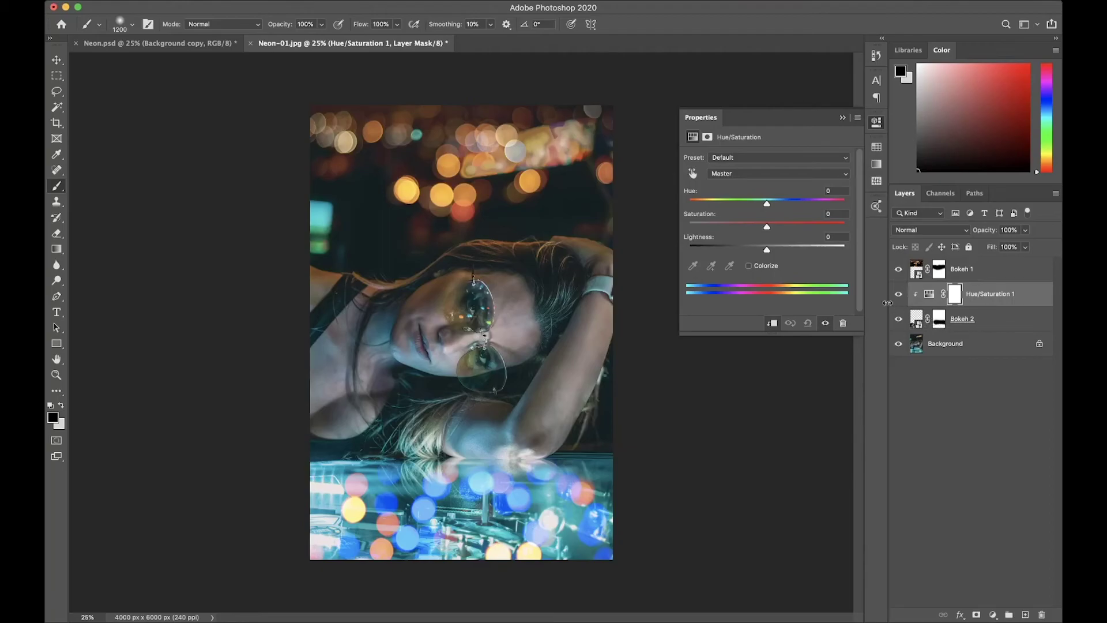
# Step: Try a Master Hue of -87 on the clipped Hue/Saturation layer, and reset it to 0
pyautogui.moveTo(767, 203); pyautogui.dragTo(719, 202)
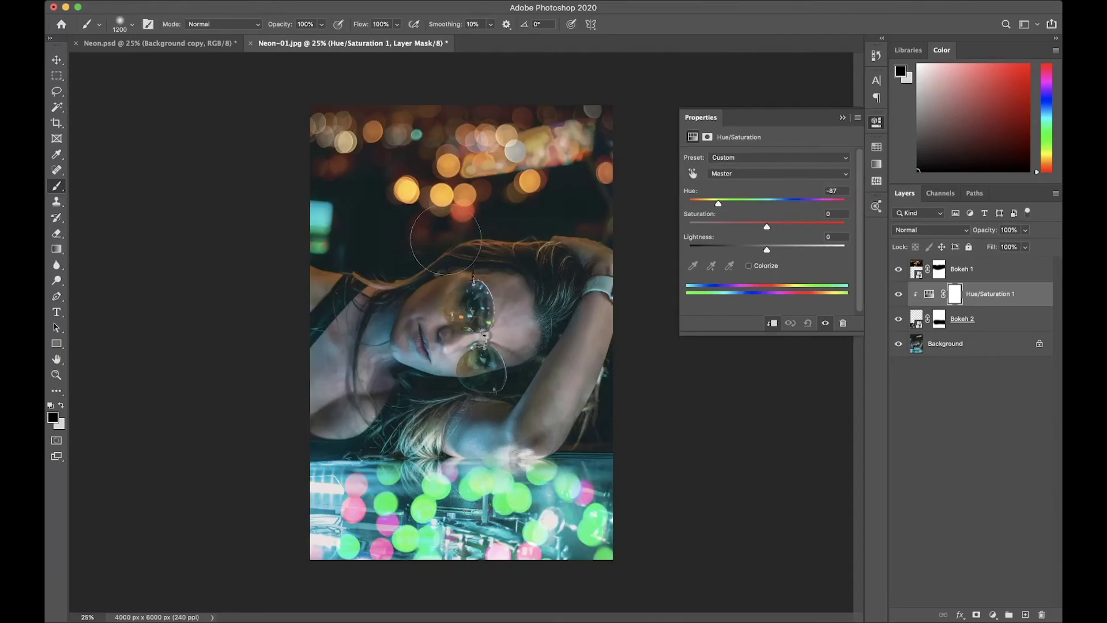
pyautogui.click(835, 191)
pyautogui.write('0')
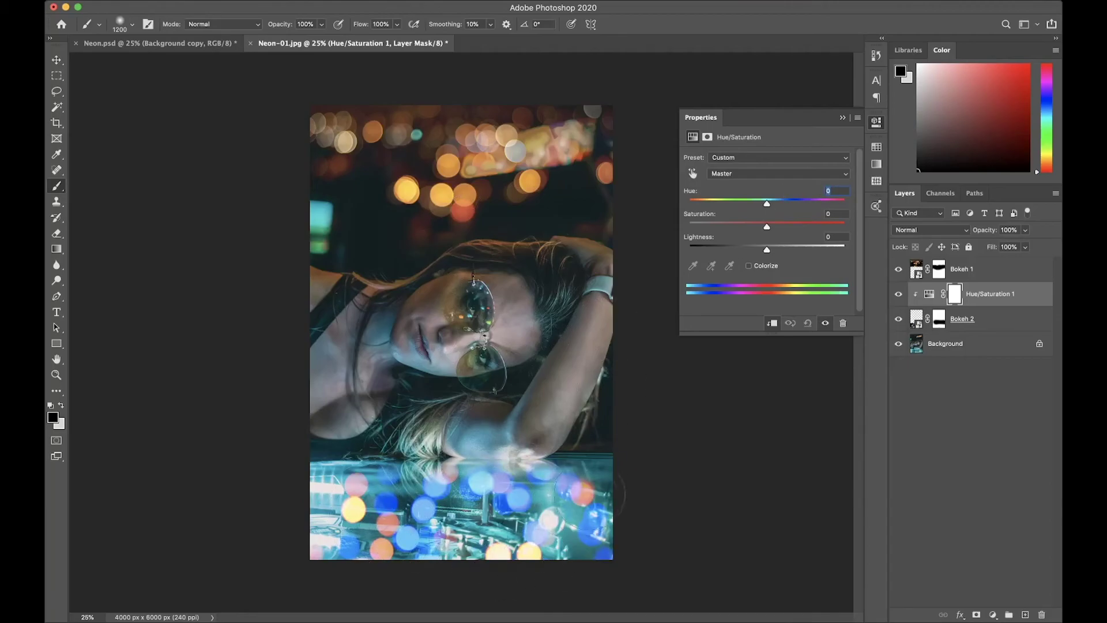
# Step: Set the Cyans Hue to -25 on the clipped Hue/Saturation layer and compare the image with and without the adjustment
pyautogui.click(737, 177)
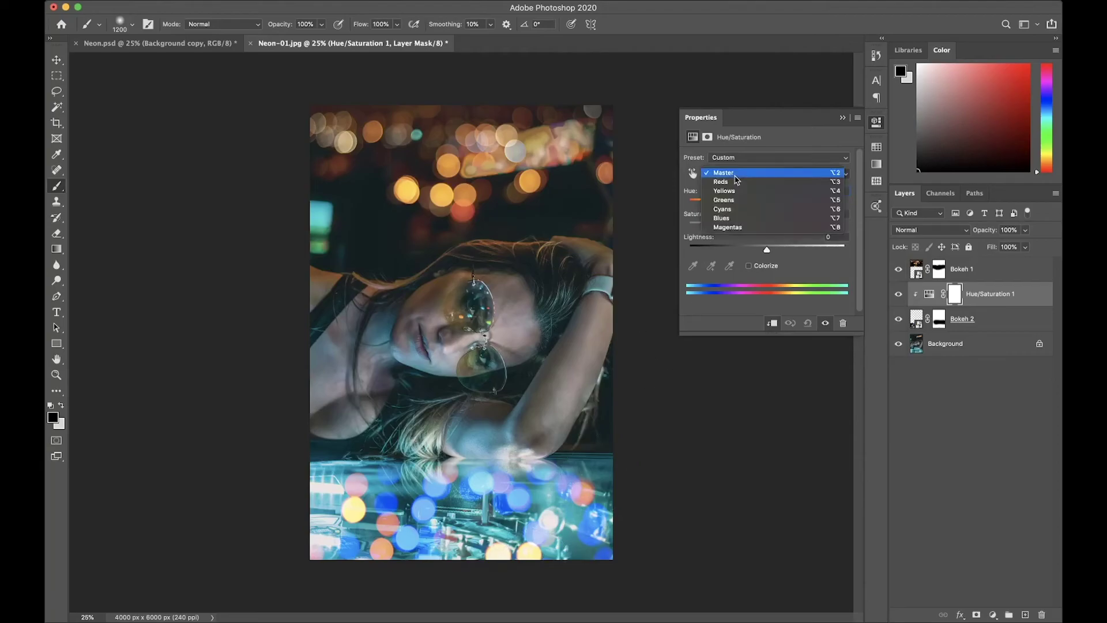
pyautogui.click(735, 210)
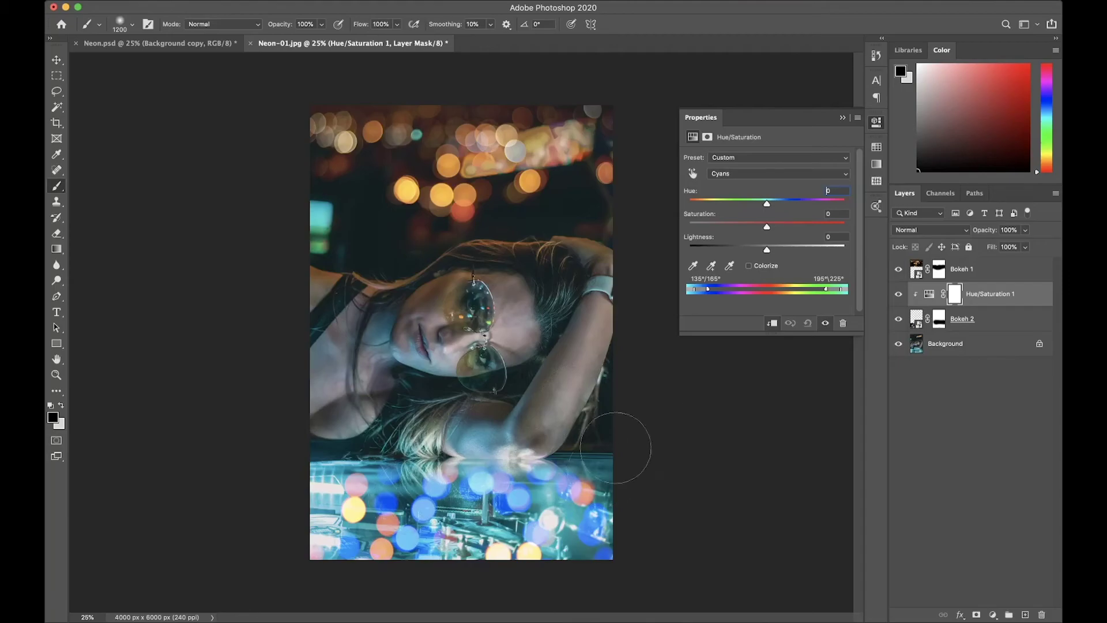
pyautogui.moveTo(768, 204)
pyautogui.mouseDown()
pyautogui.moveTo(650, 208)
pyautogui.moveTo(781, 205)
pyautogui.moveTo(757, 211)
pyautogui.mouseUp()
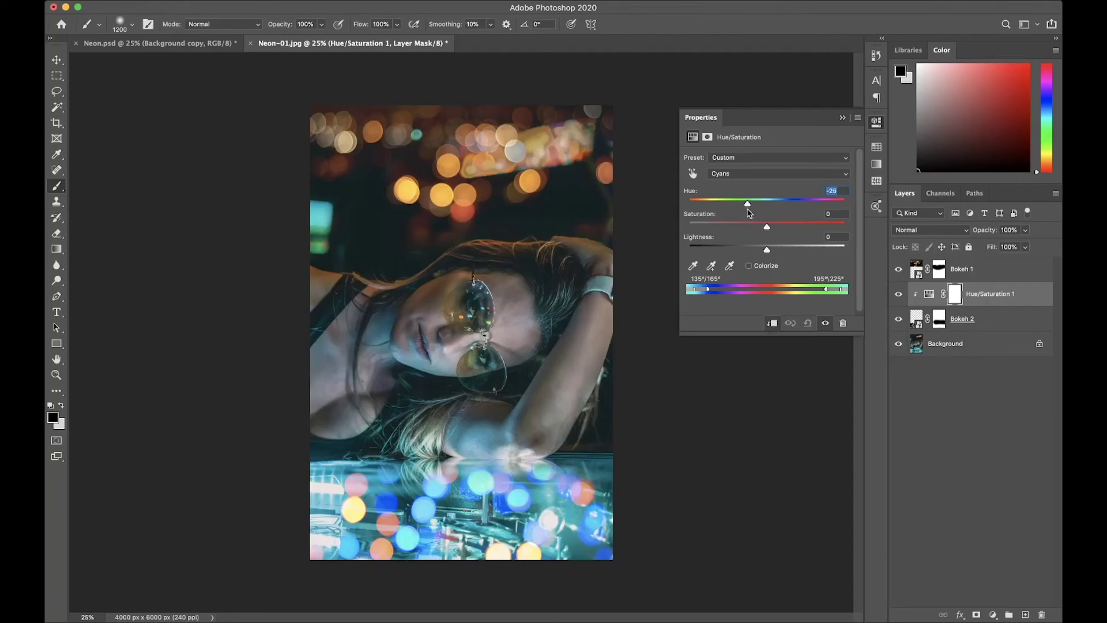
pyautogui.click(899, 294)
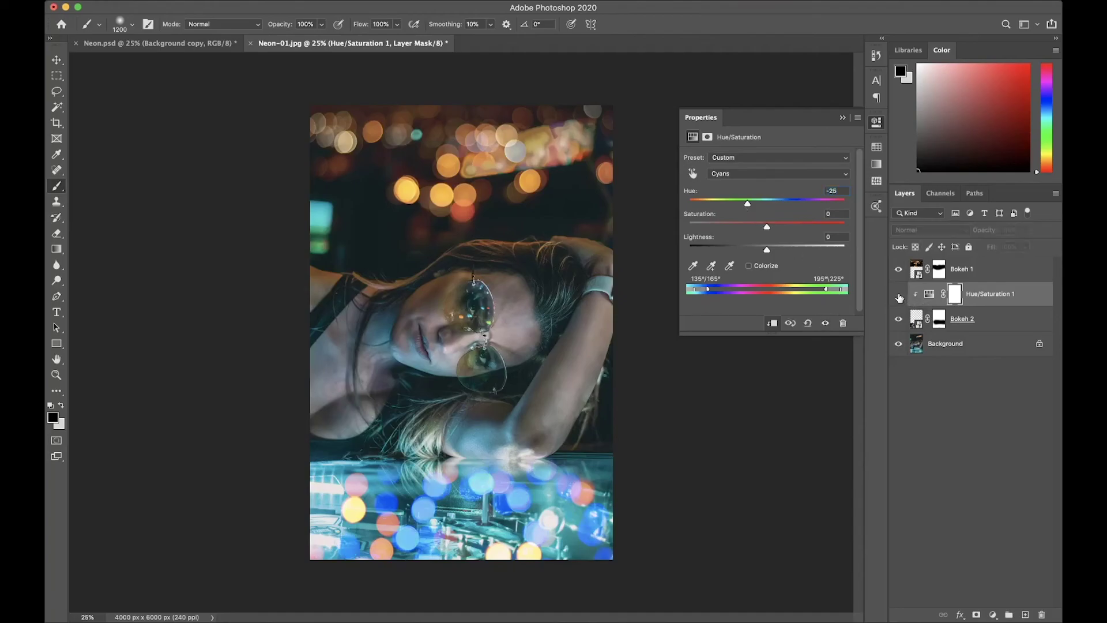
pyautogui.click(898, 294)
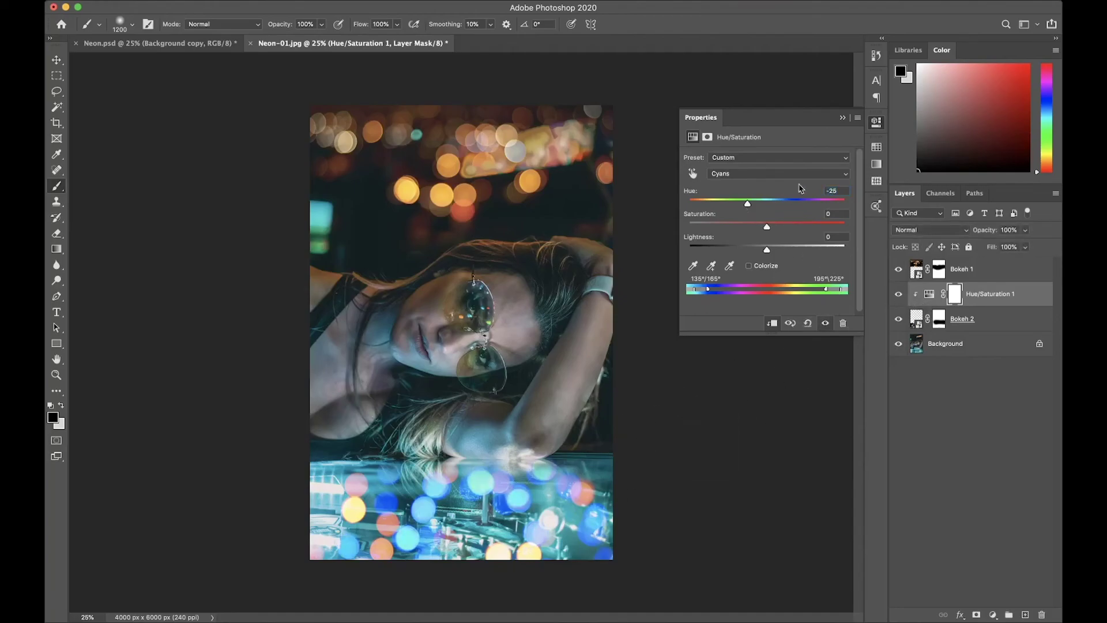
pyautogui.click(843, 117)
# Step: Group the Bokeh 1, Hue/Saturation 1 and Bokeh 2 layers, and toggle the group's visibility to compare the portrait before and after
pyautogui.click(977, 321)
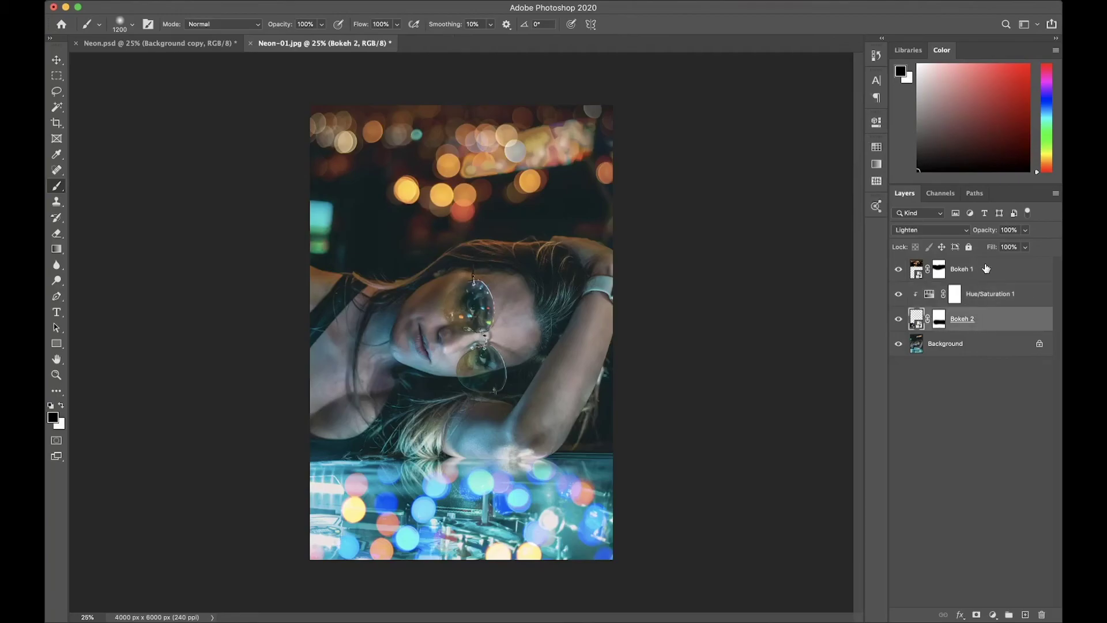
pyautogui.keyDown('shift'); pyautogui.click(984, 268); pyautogui.keyUp('shift')
pyautogui.press('super+g')
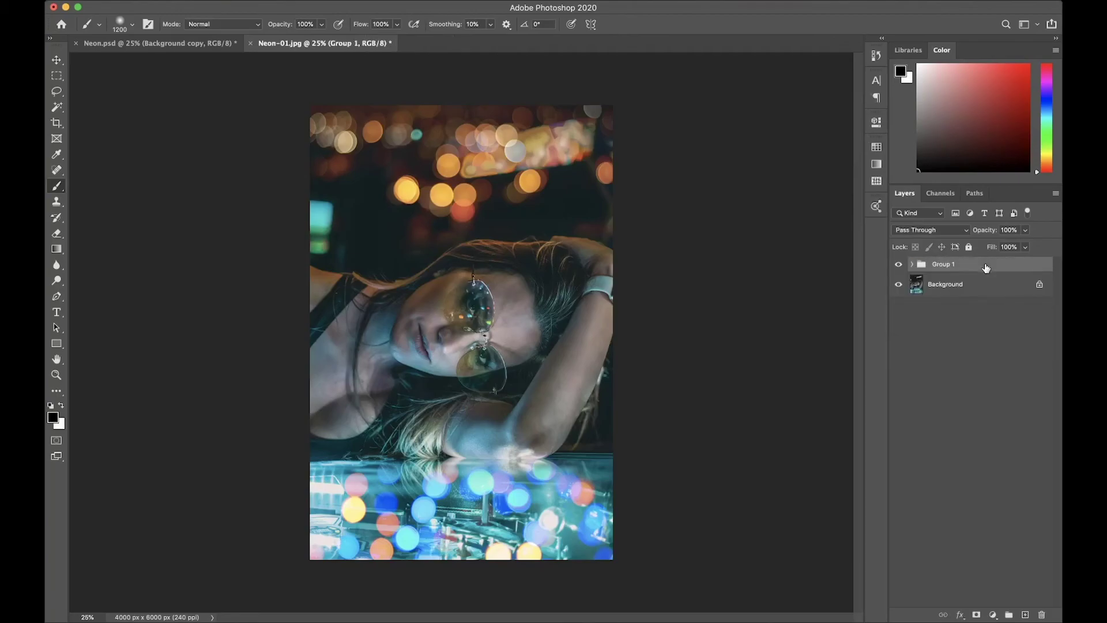
pyautogui.click(898, 264)
pyautogui.click(898, 264)
pyautogui.click(898, 264)
pyautogui.click(897, 264)
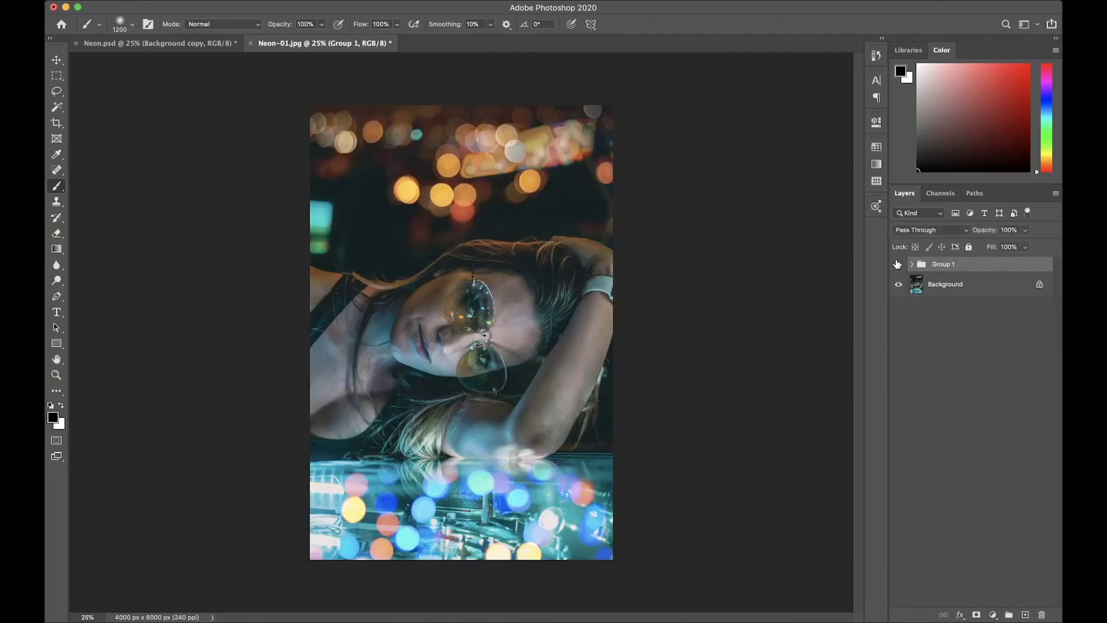